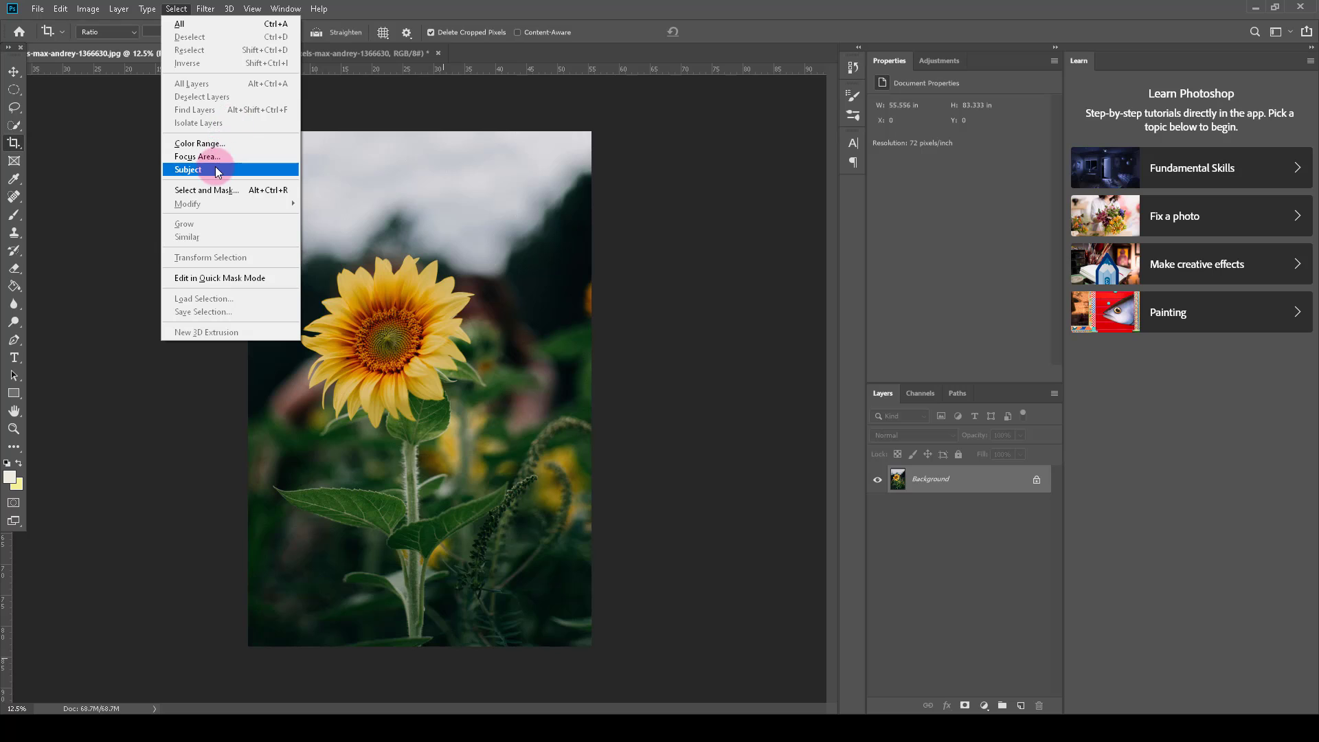
Copy the sunflower head without its stem to a new layer, using Select Subject and subtracting the stem with Quick Selection.
left_click(213, 169)
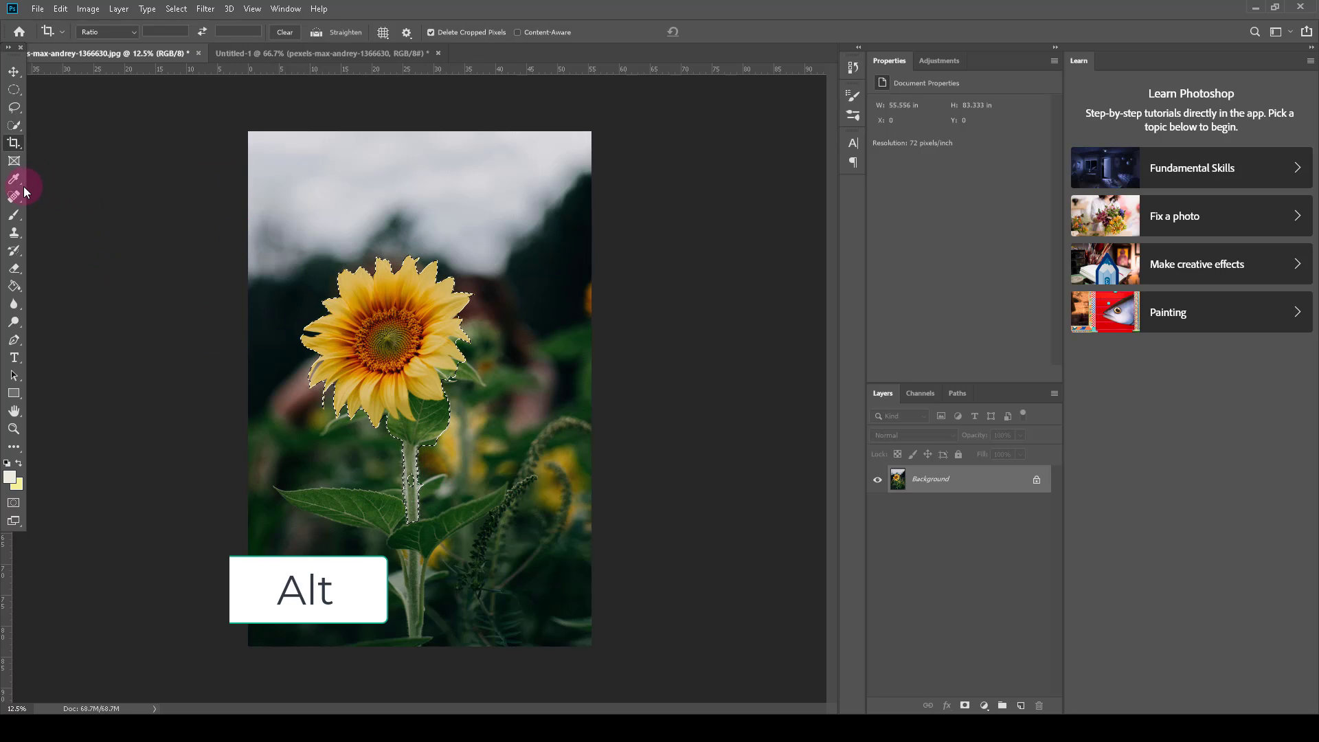
left_click(14, 126)
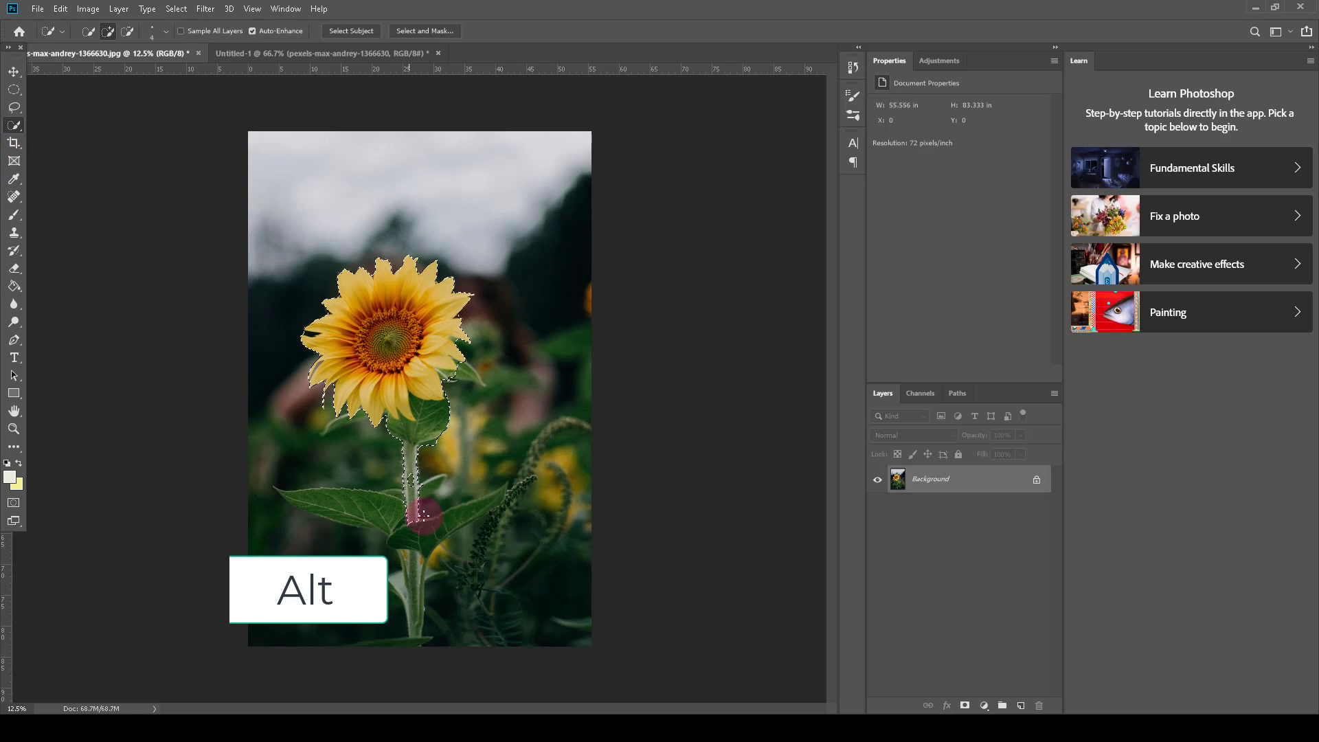
key("alt")
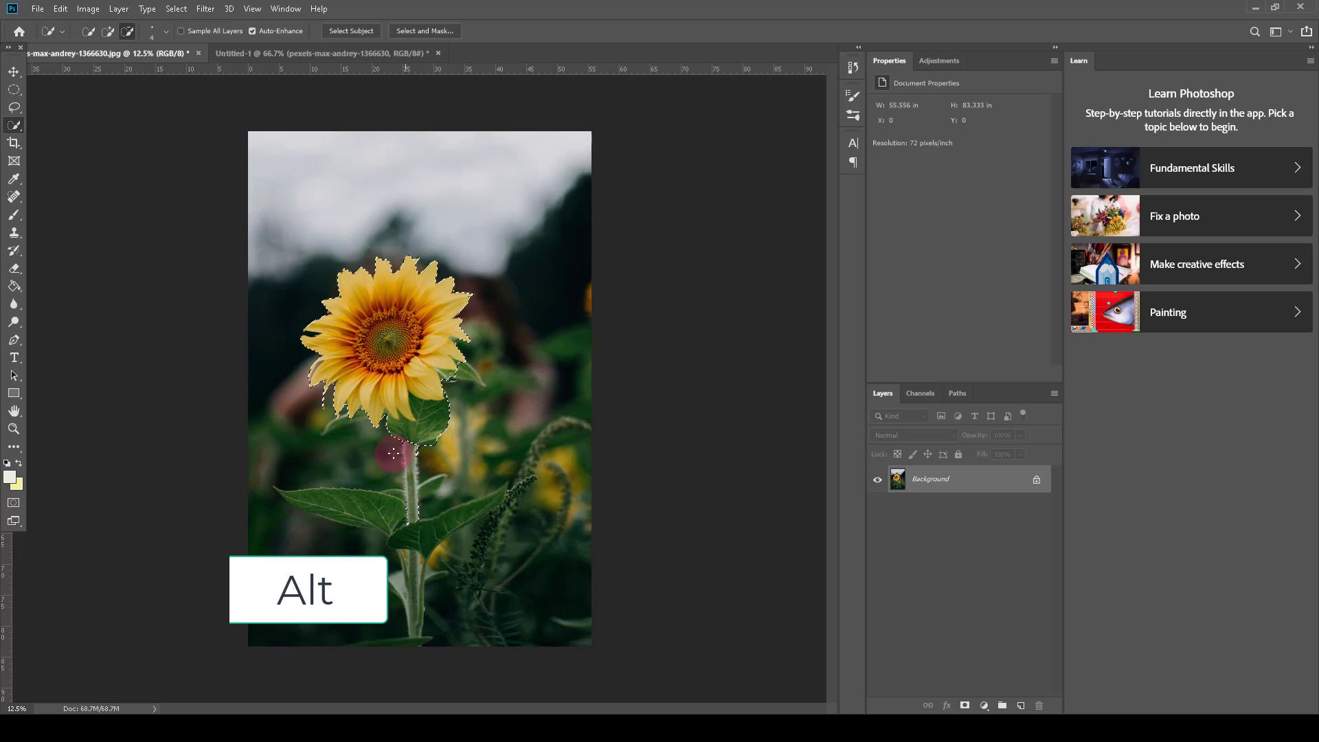
mouse_move(417, 453)
left_mouse_down()
mouse_move(425, 511)
mouse_move(441, 522)
mouse_move(415, 462)
mouse_move(424, 429)
left_mouse_up()
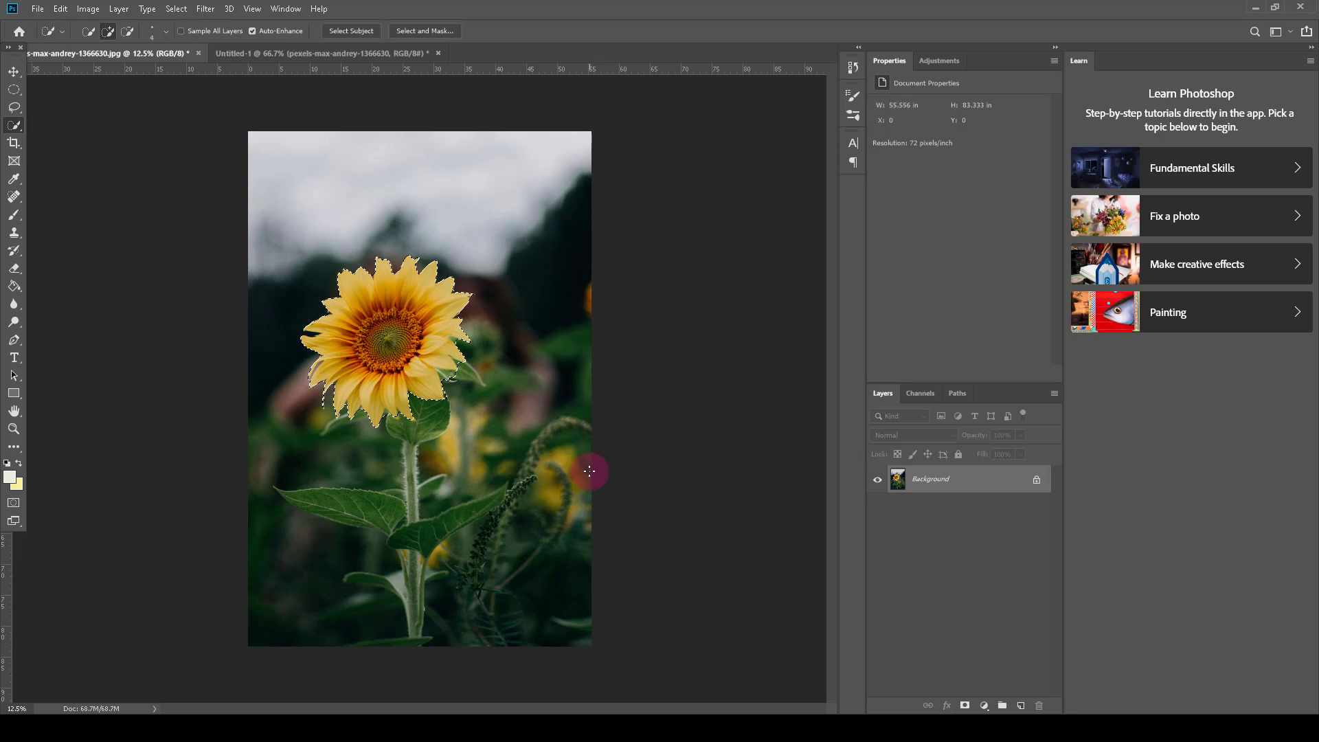
key("ctrl+j")
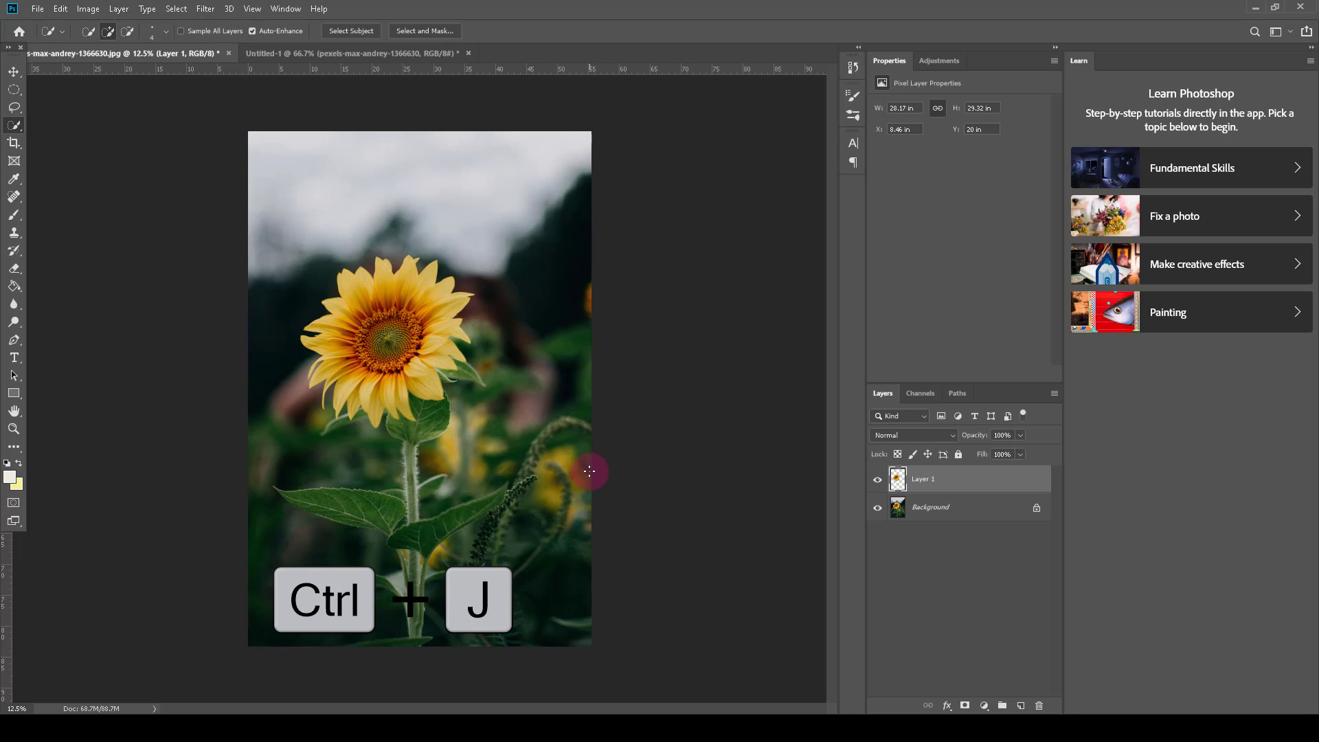
Add a Color Lookup adjustment directly above the Background layer and load the Moonlight.3DL 3DLUT file.
left_click(936, 508)
left_click(984, 705)
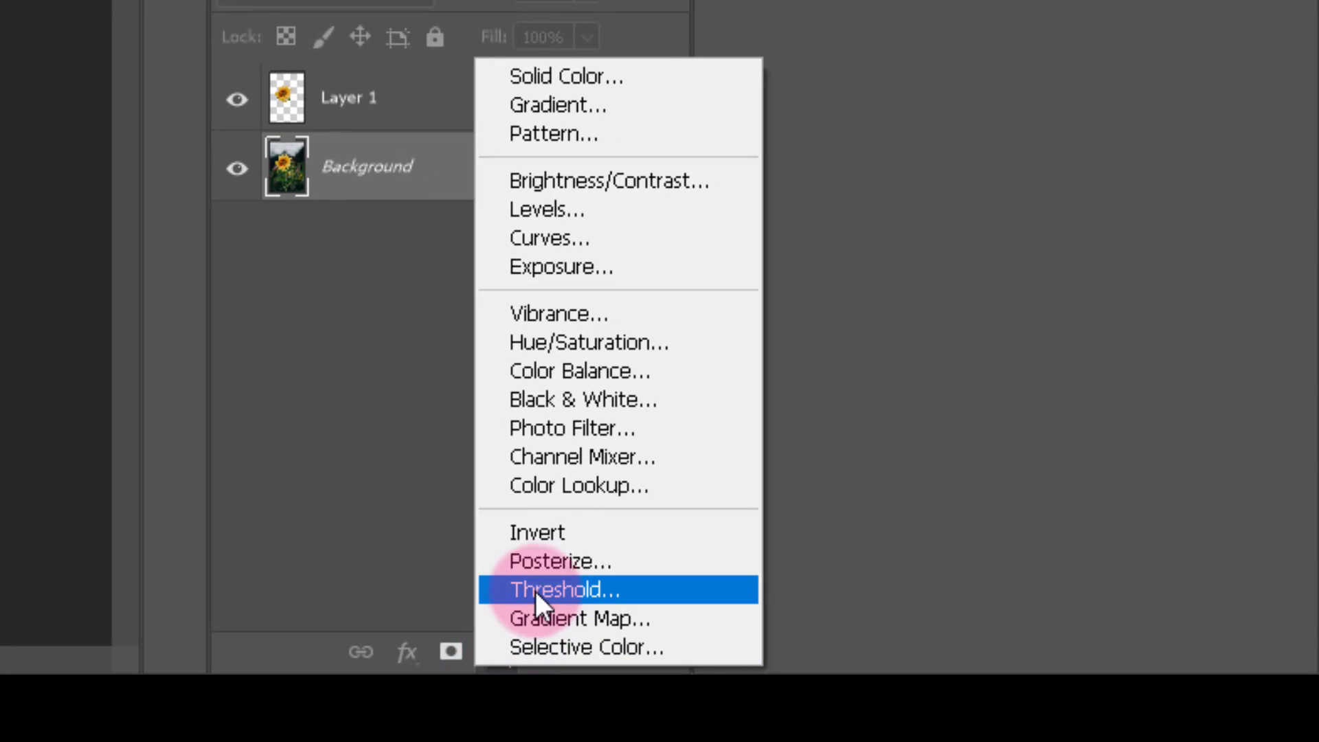
left_click(571, 489)
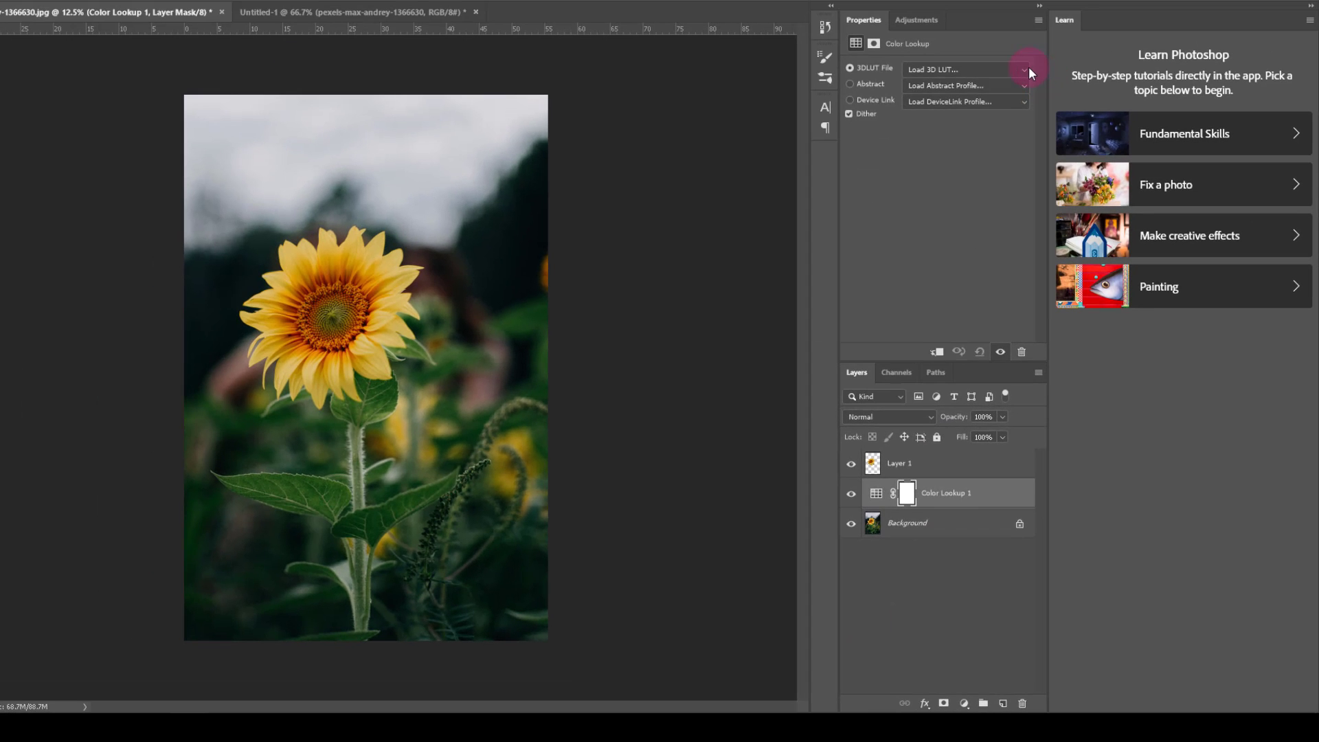
left_click(1026, 68)
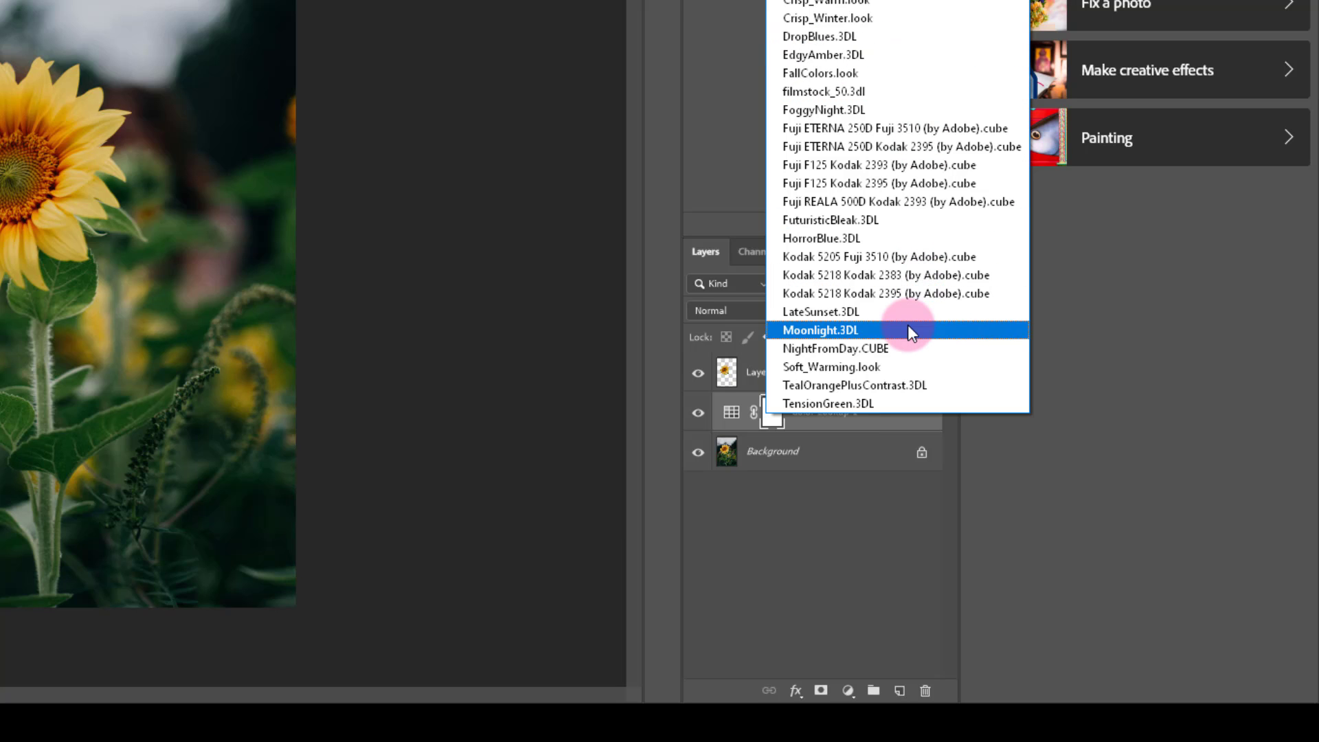
left_click(855, 330)
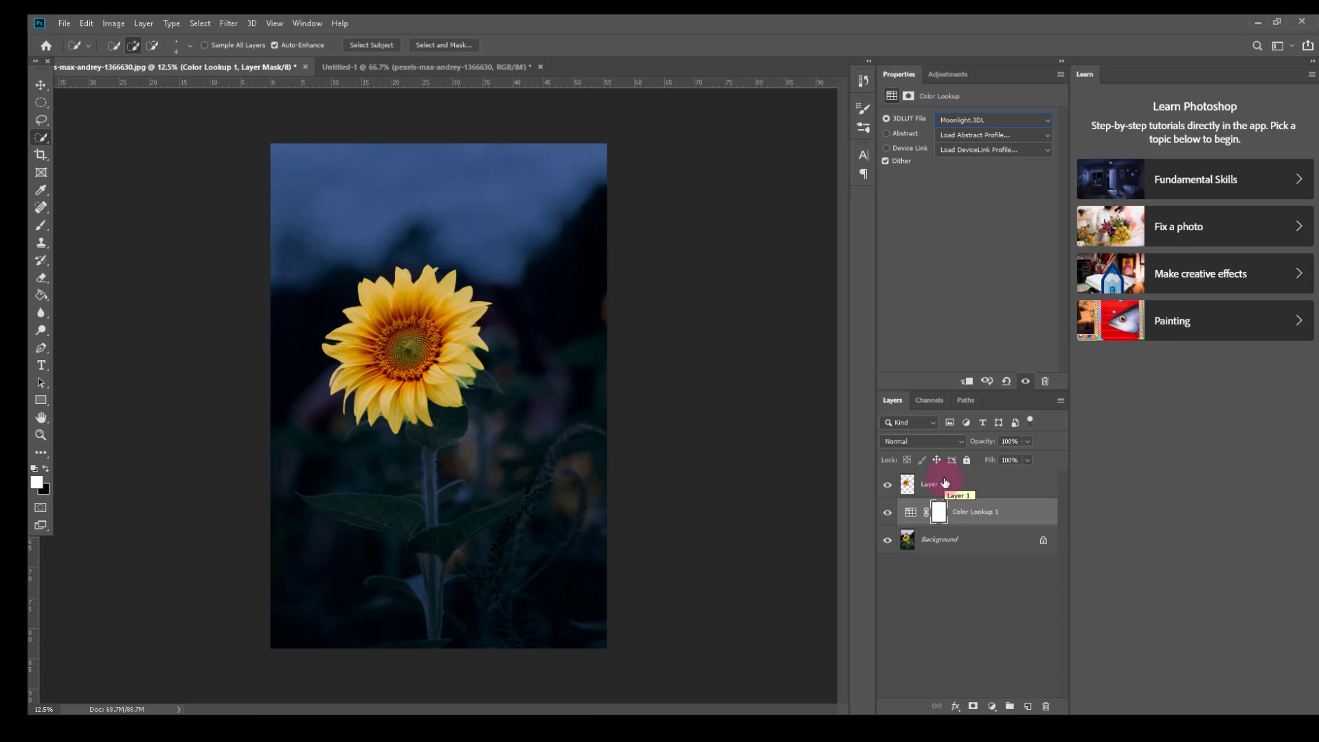
Set the blend mode of the cut-out flower layer, Layer 1, to Linear Dodge (Add).
left_click(945, 483)
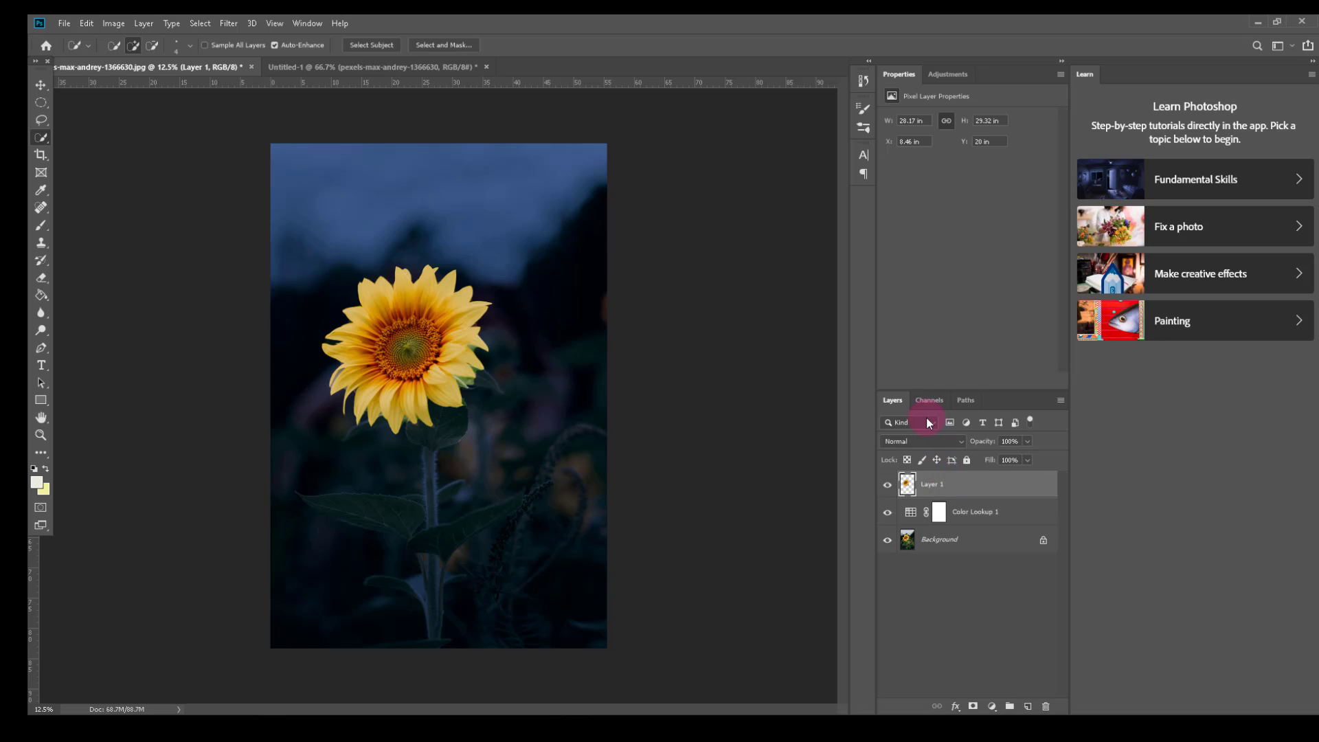
left_click(925, 441)
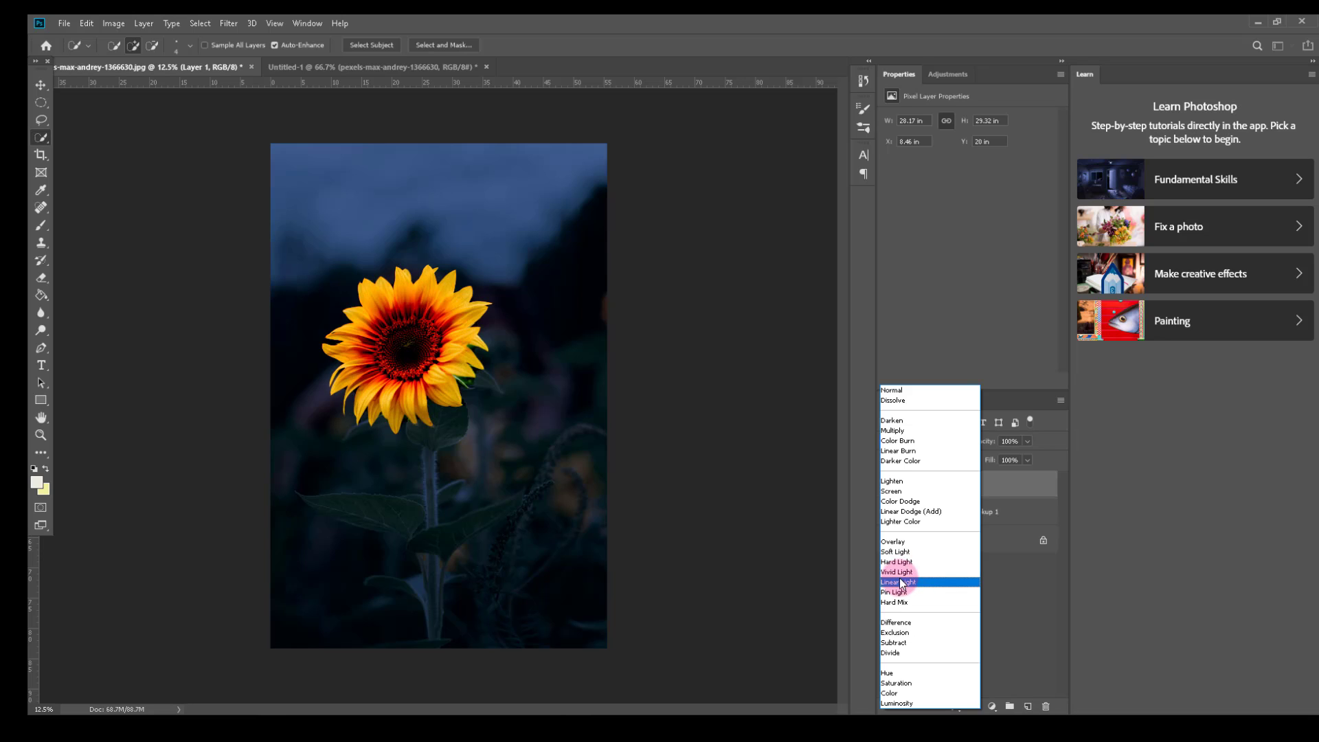
left_click(905, 511)
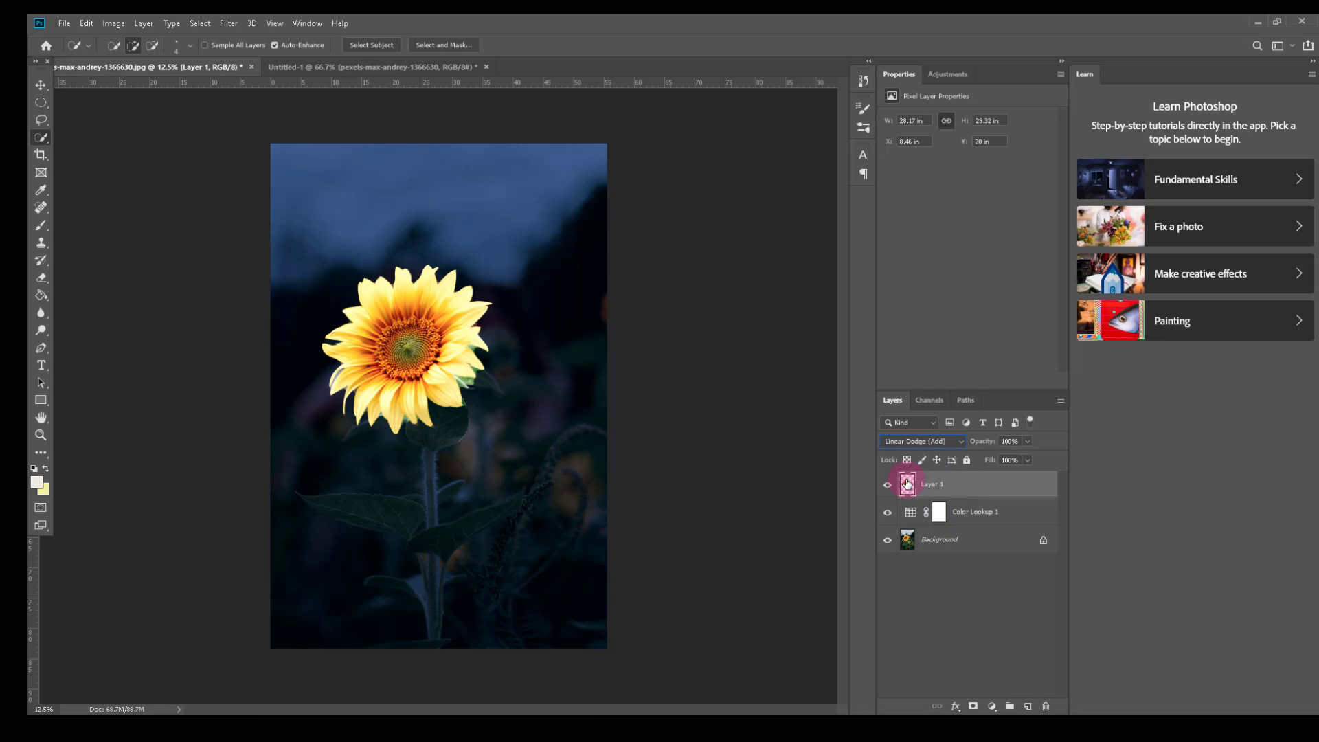
In Layer 1's Blend If options, split the Underlying Layer's black slider to 0 / 56 and apply the layer style.
double_click(906, 483)
left_click_drag(917, 372, 954, 373)
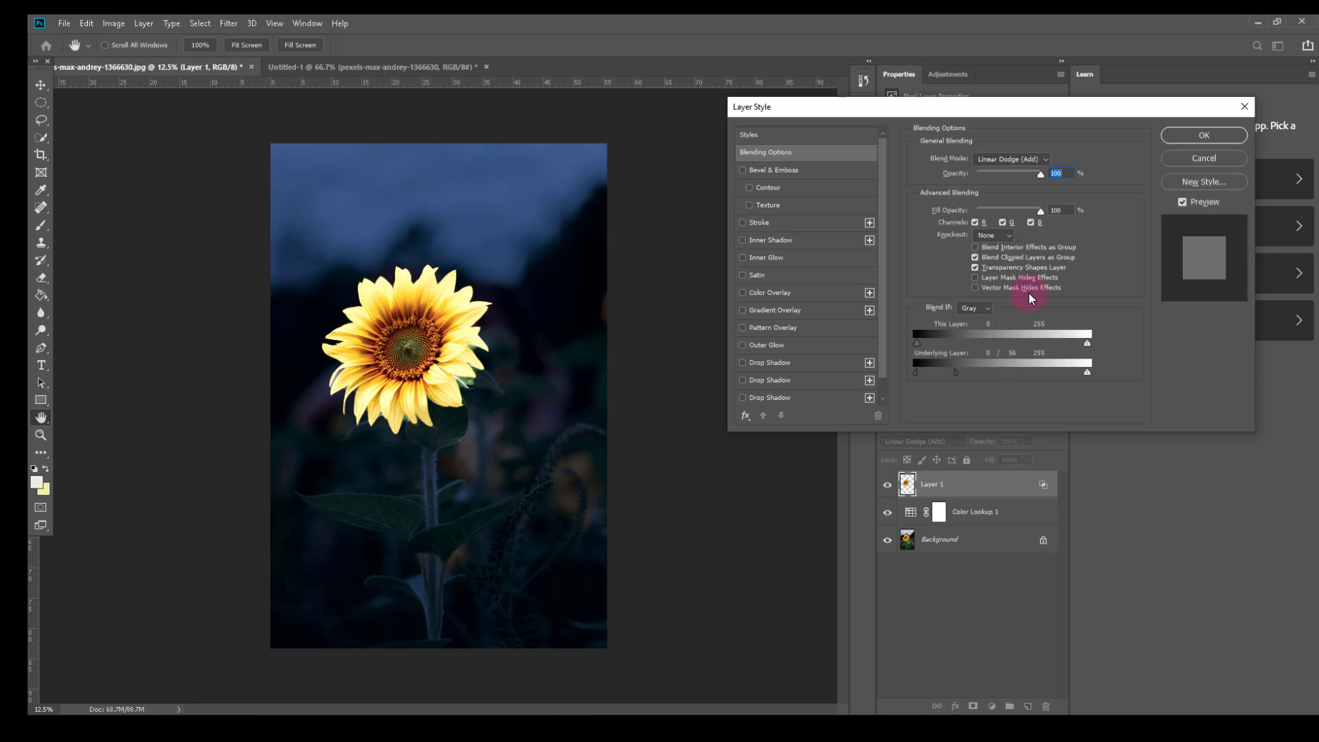
left_click(1203, 136)
key("w")
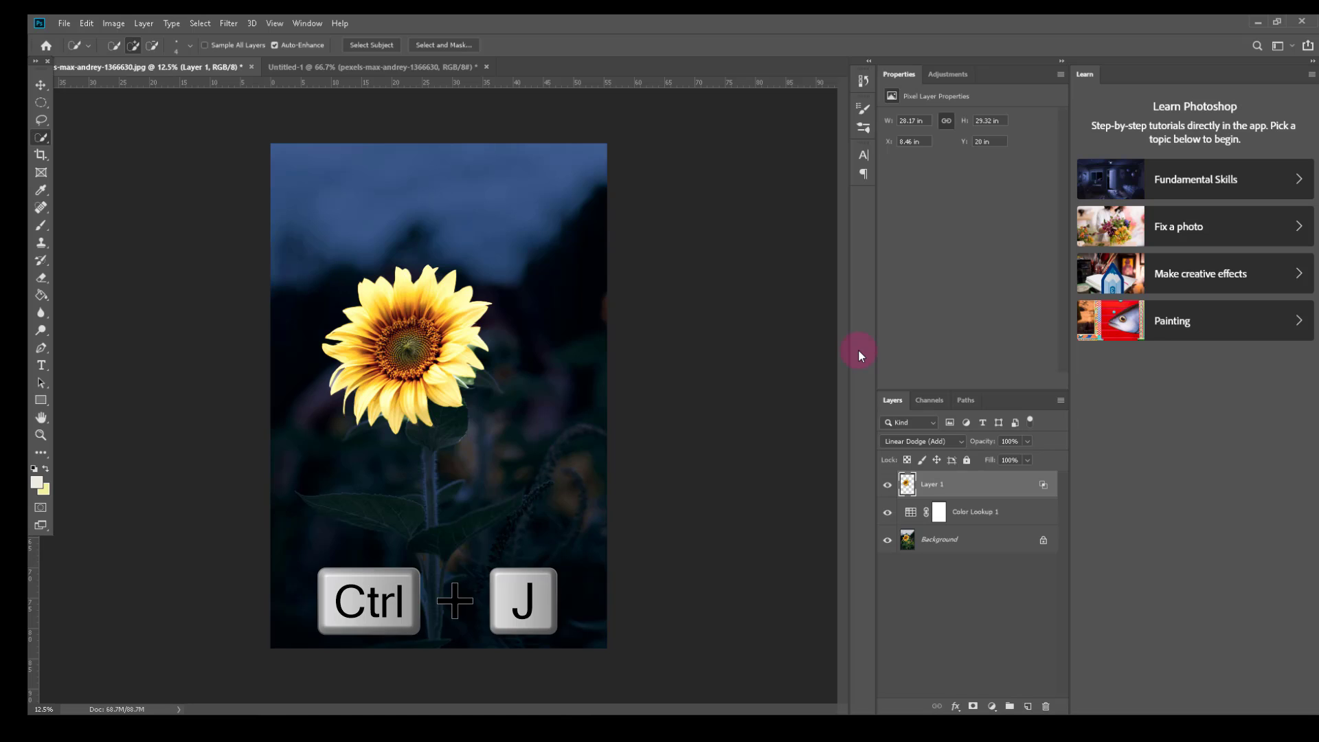
Duplicate Layer 1 and apply a Gaussian Blur with a 135.9-pixel radius to the copy.
key("ctrl+j")
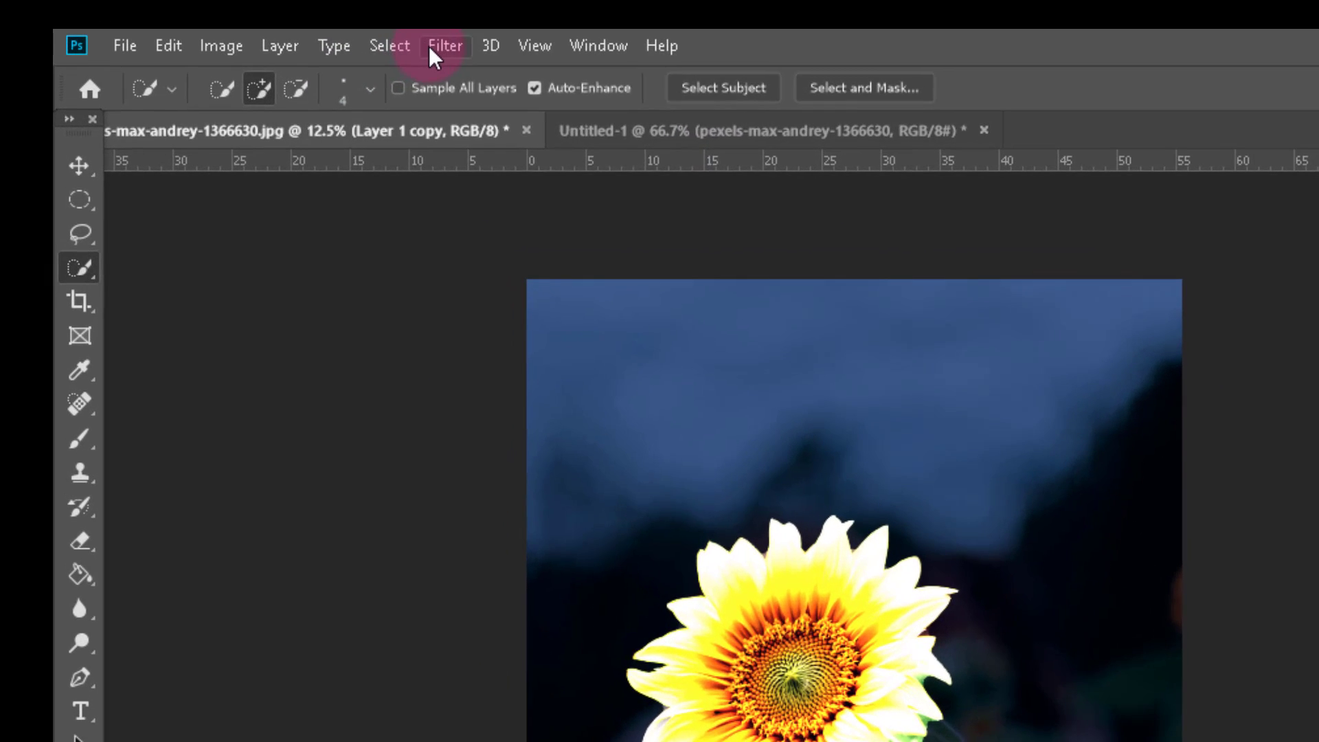
left_click(429, 46)
mouse_move(538, 344)
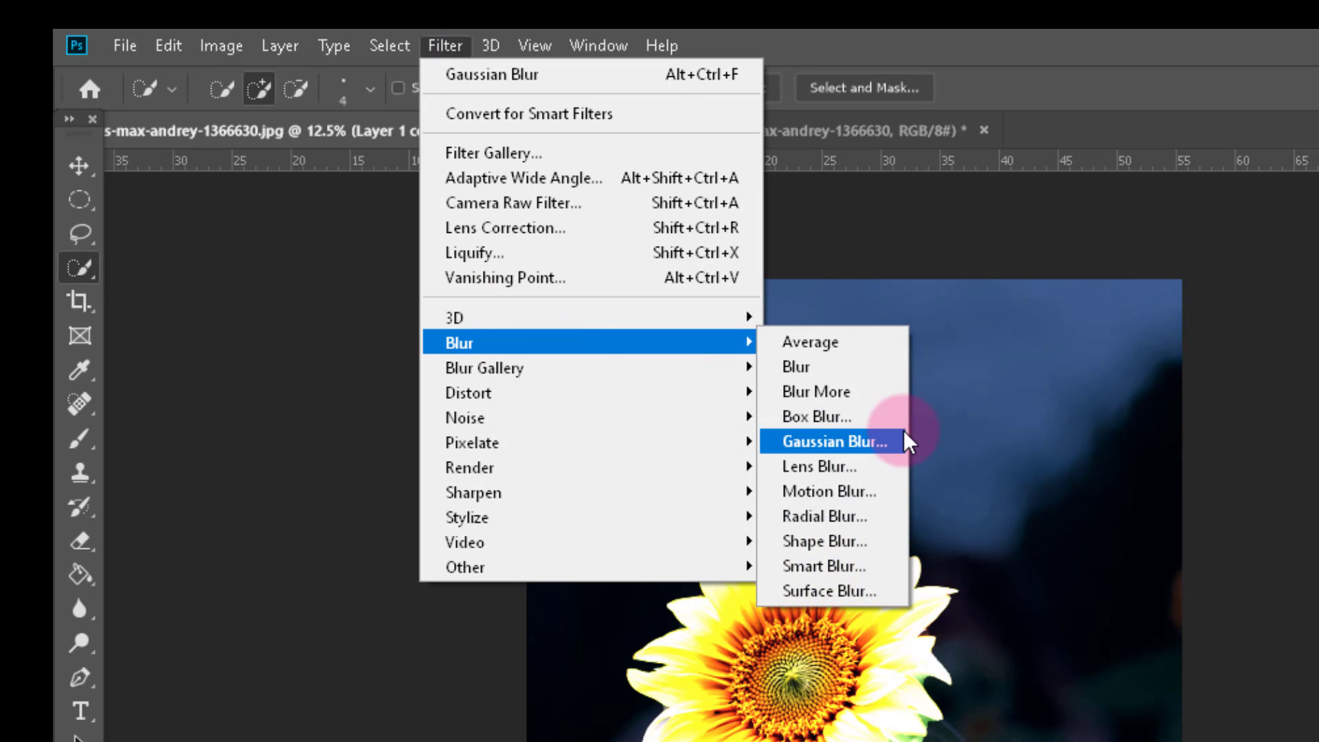
left_click(868, 443)
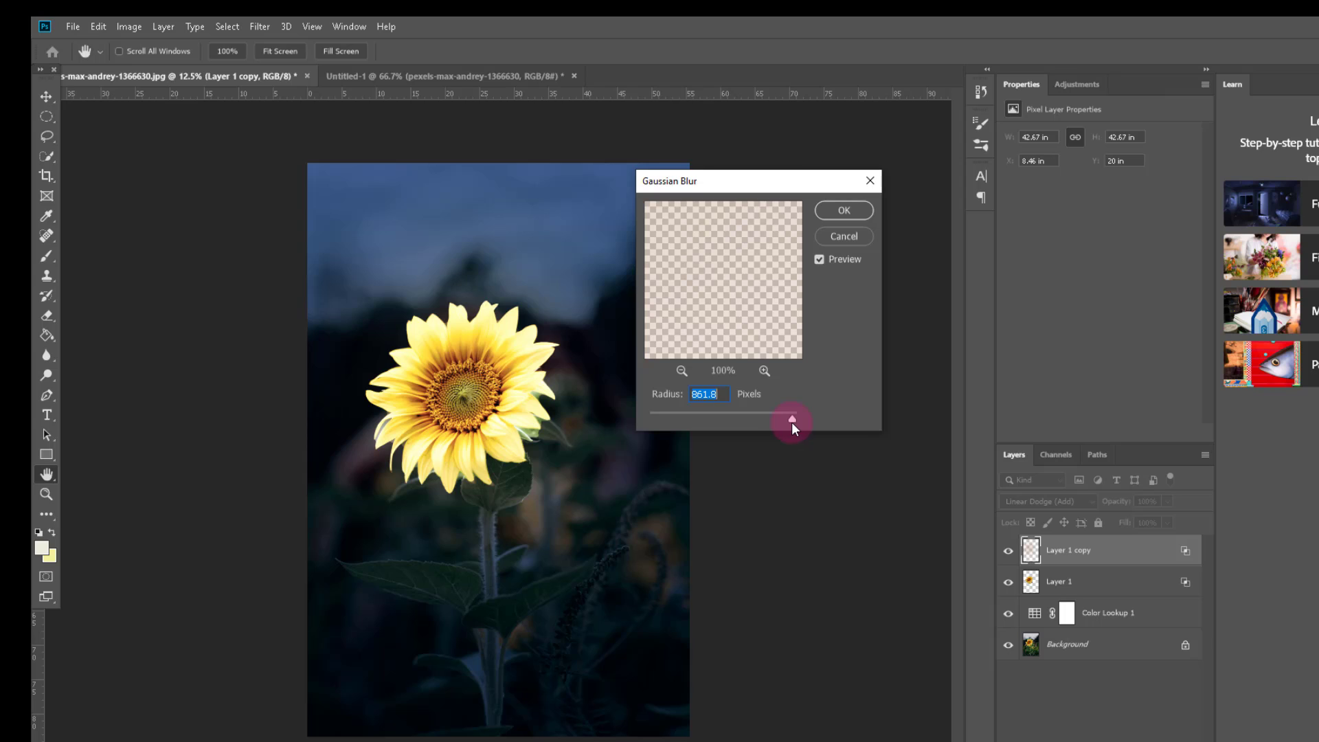
left_click_drag(789, 419, 753, 419)
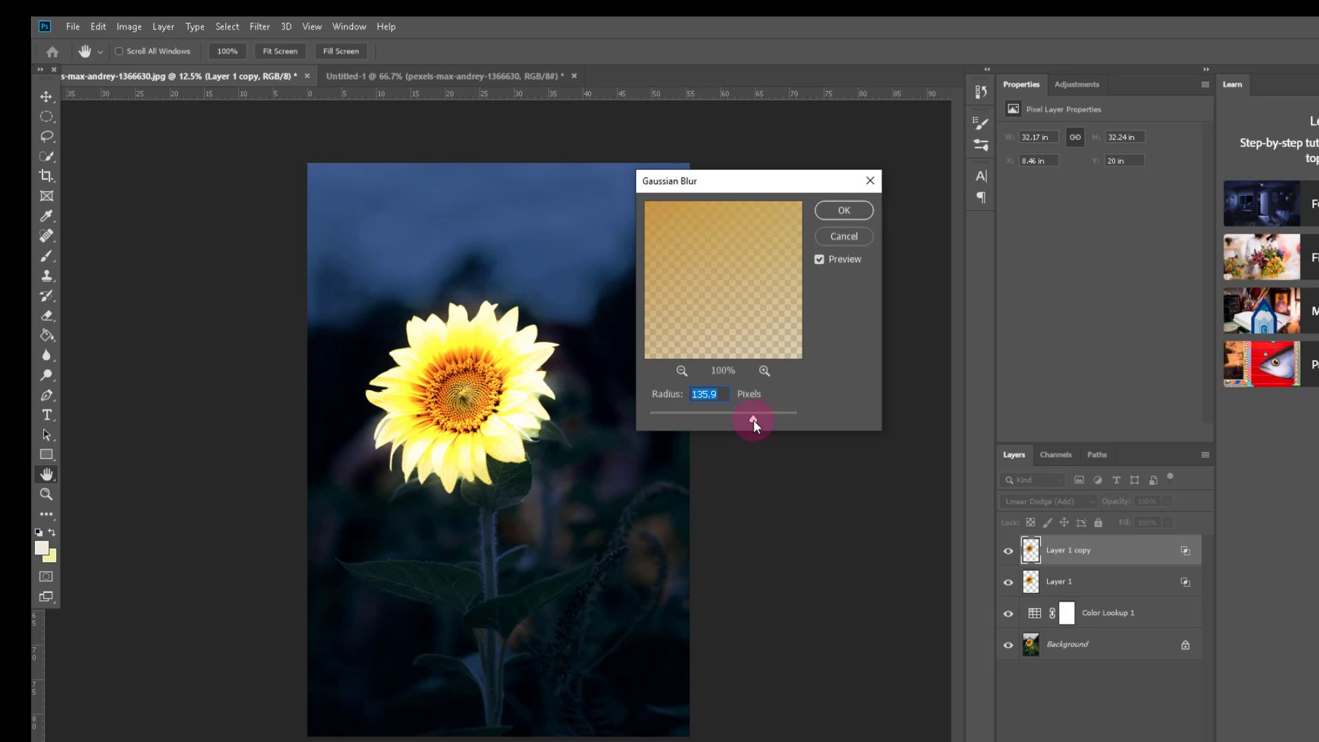
left_click(831, 211)
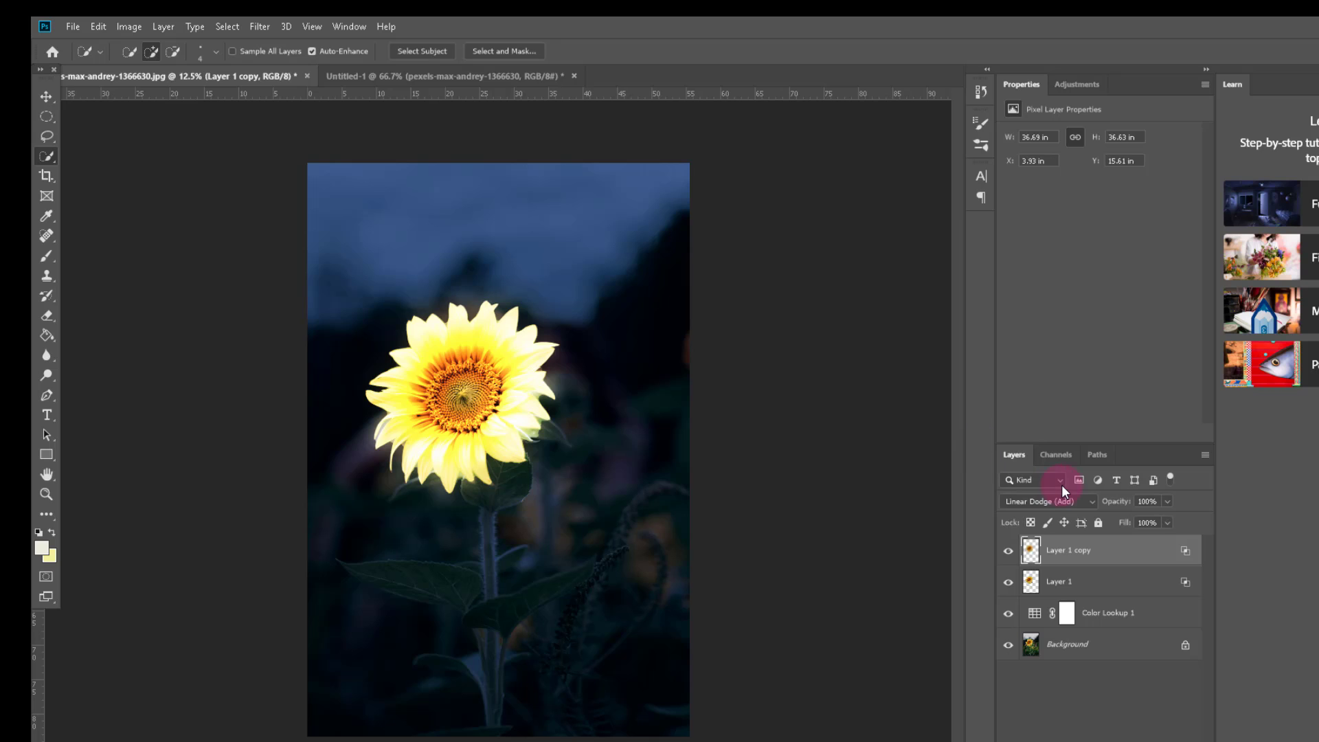
Duplicate the blurred flower layer and apply a Gaussian Blur with a 182.0-pixel radius to the new copy.
key("ctrl+j")
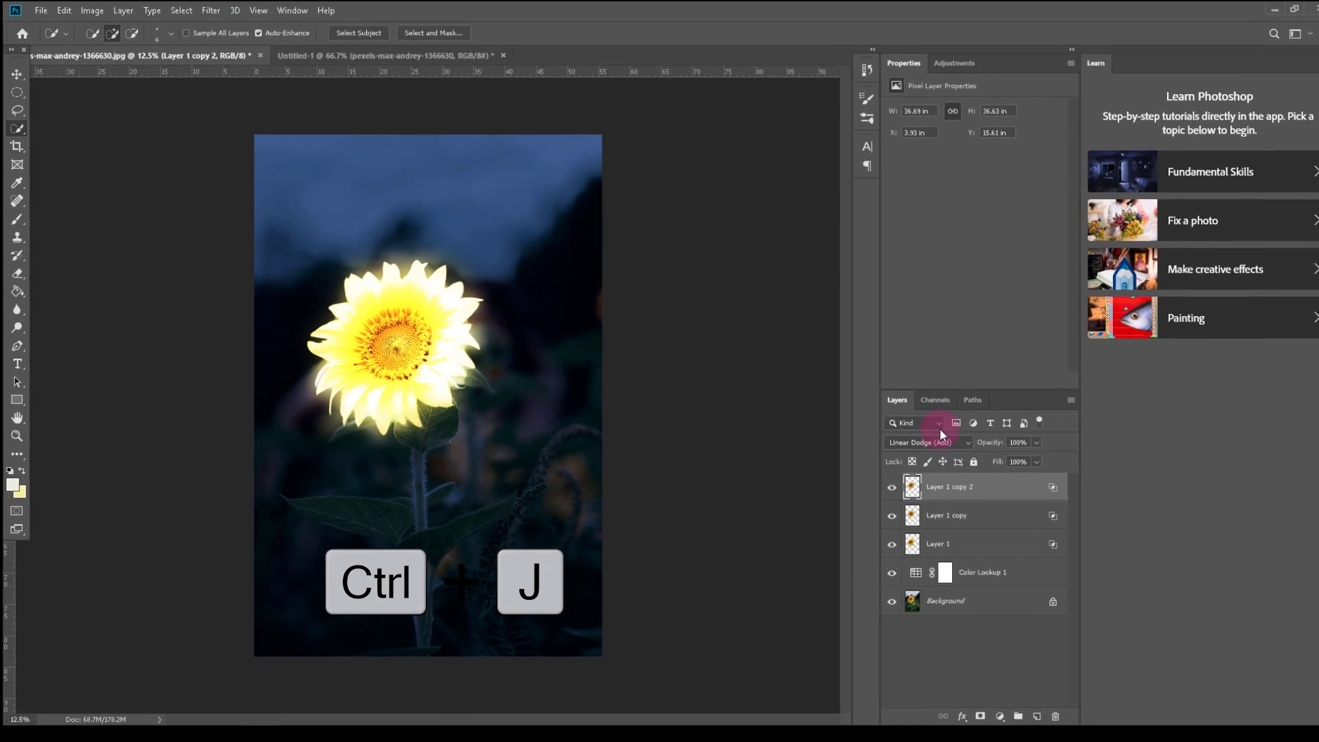
left_click(209, 9)
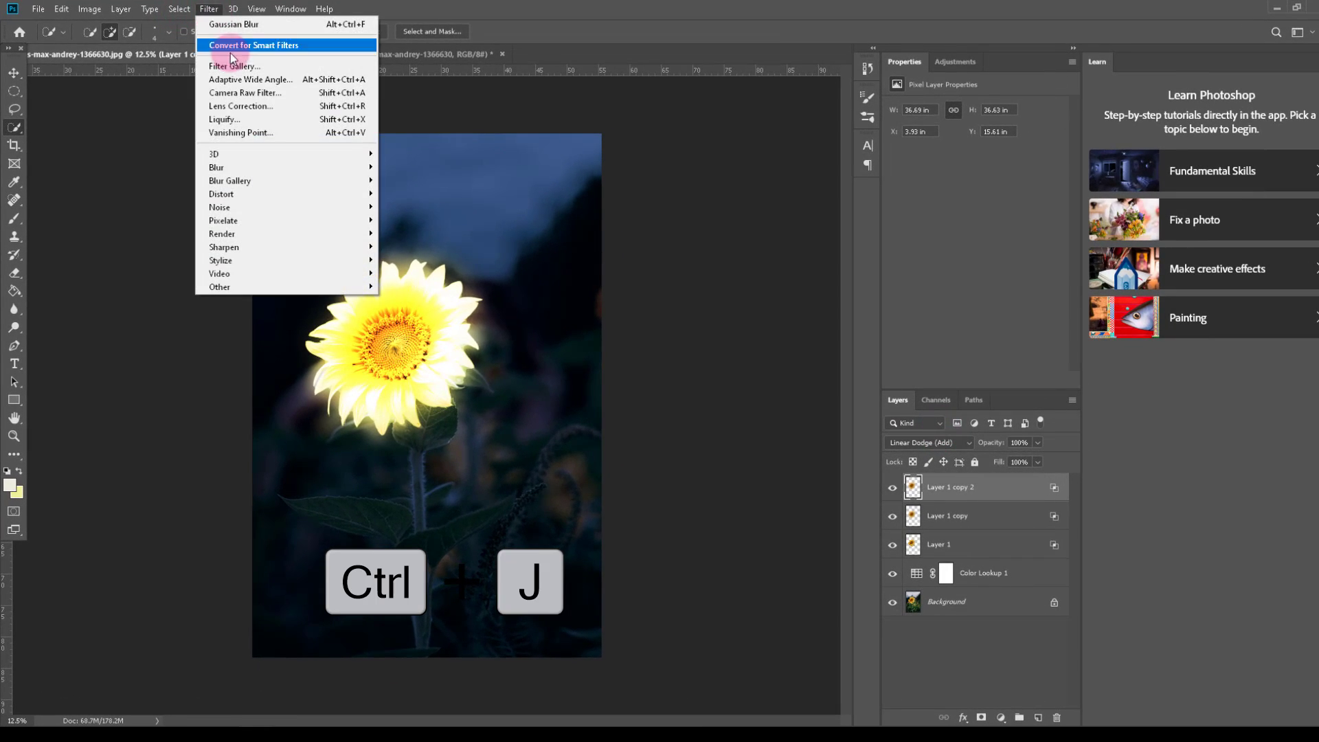
mouse_move(279, 167)
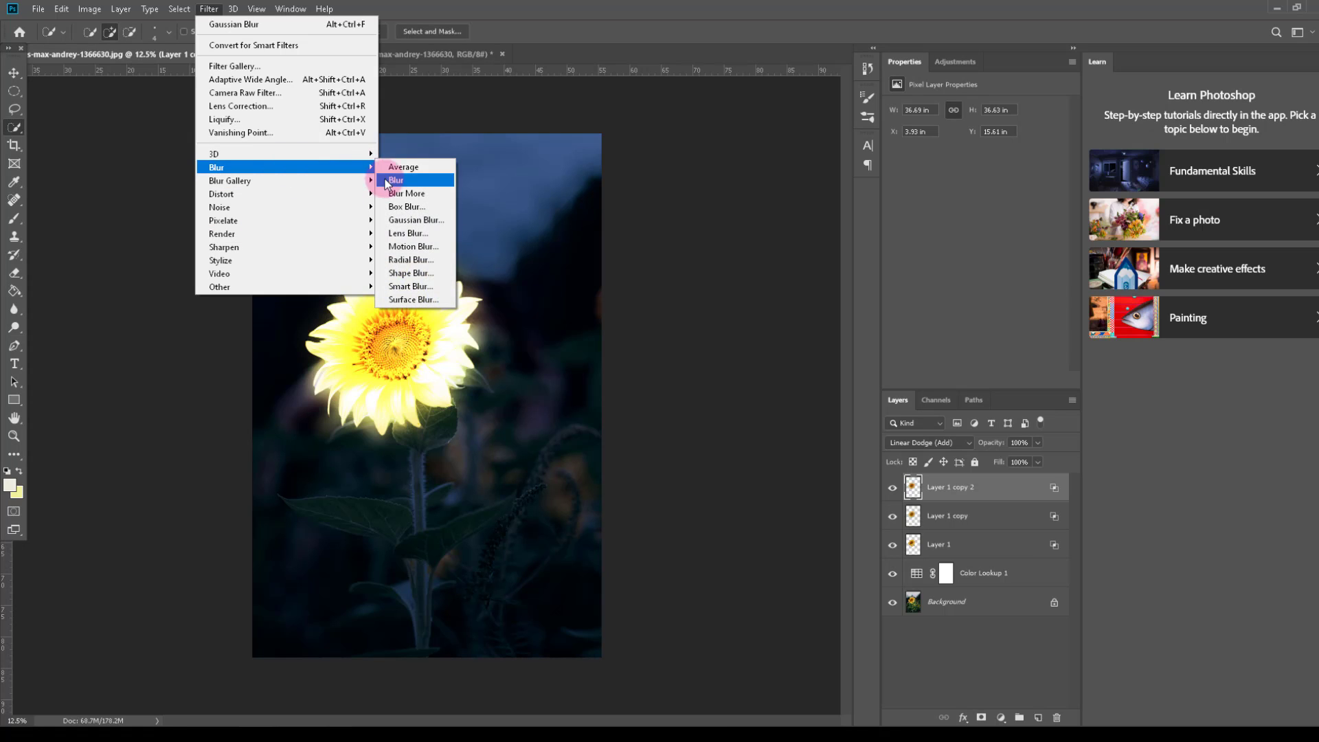
left_click(430, 219)
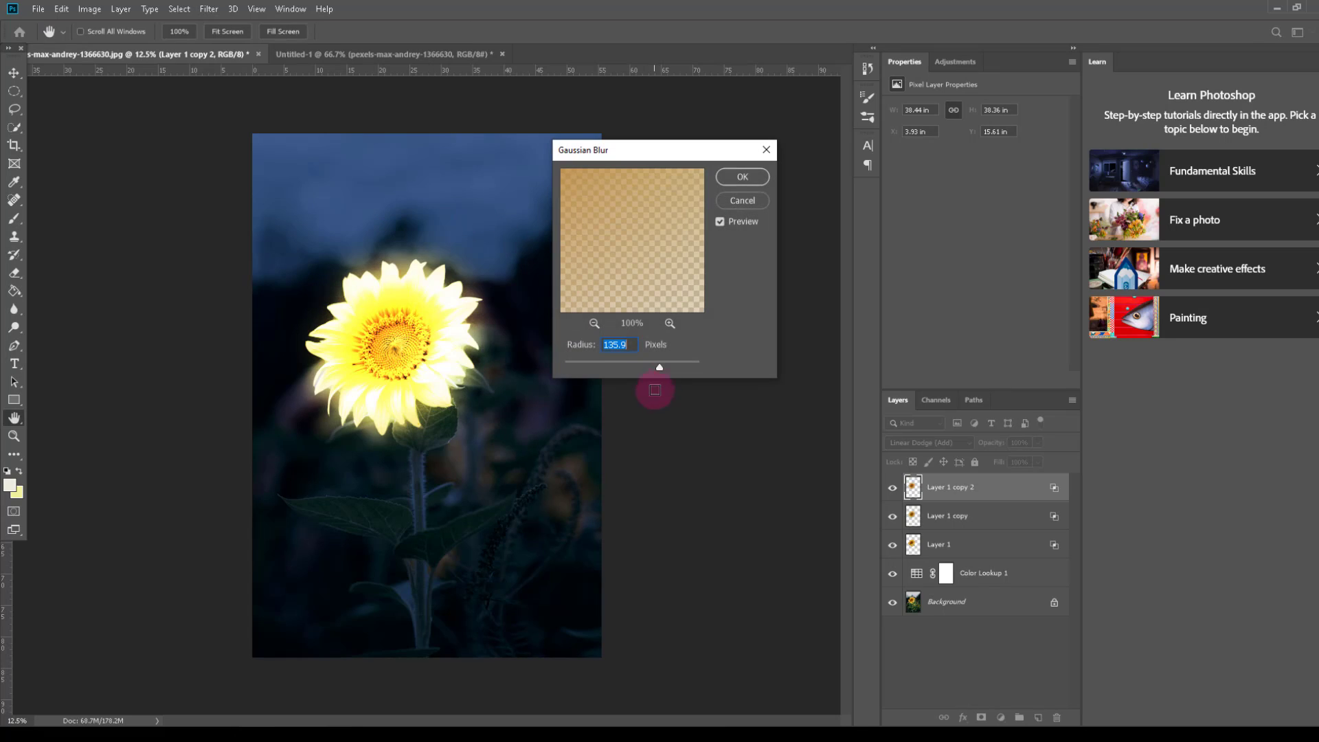
left_click_drag(660, 365, 688, 372)
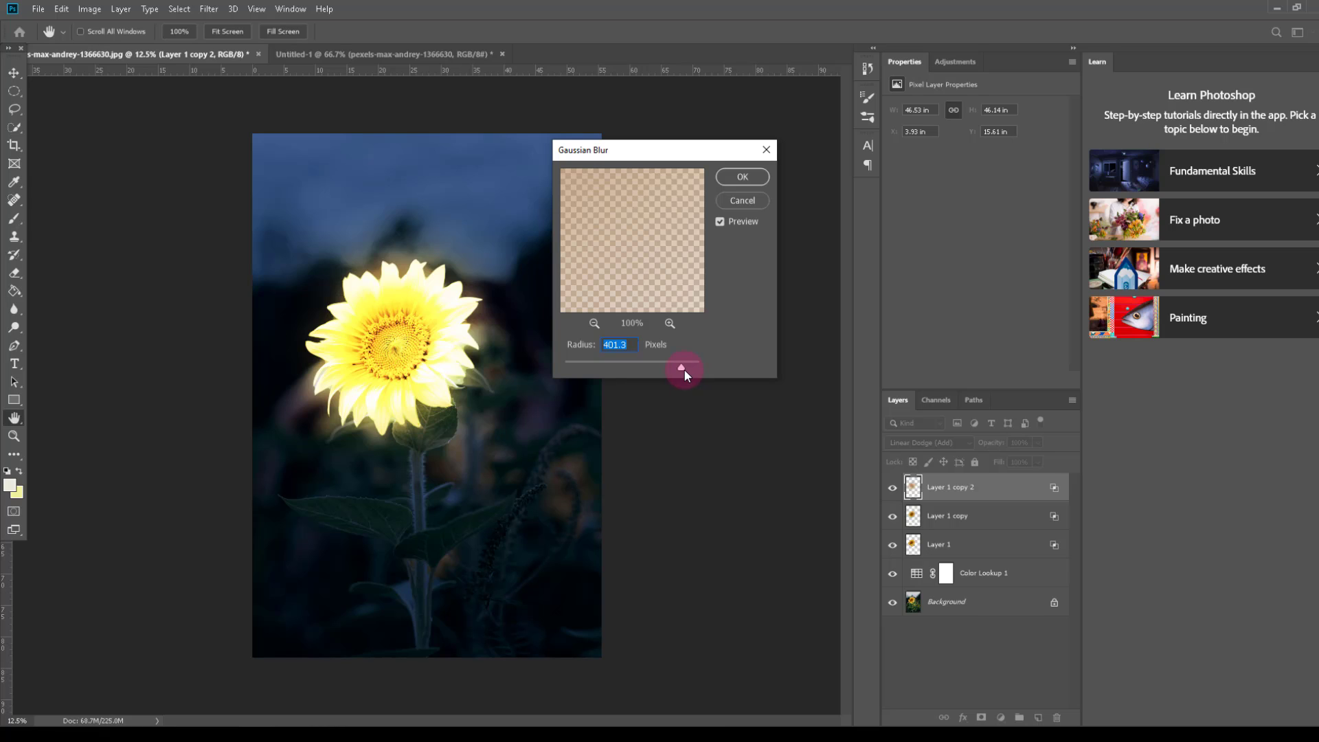
left_click_drag(685, 370, 671, 369)
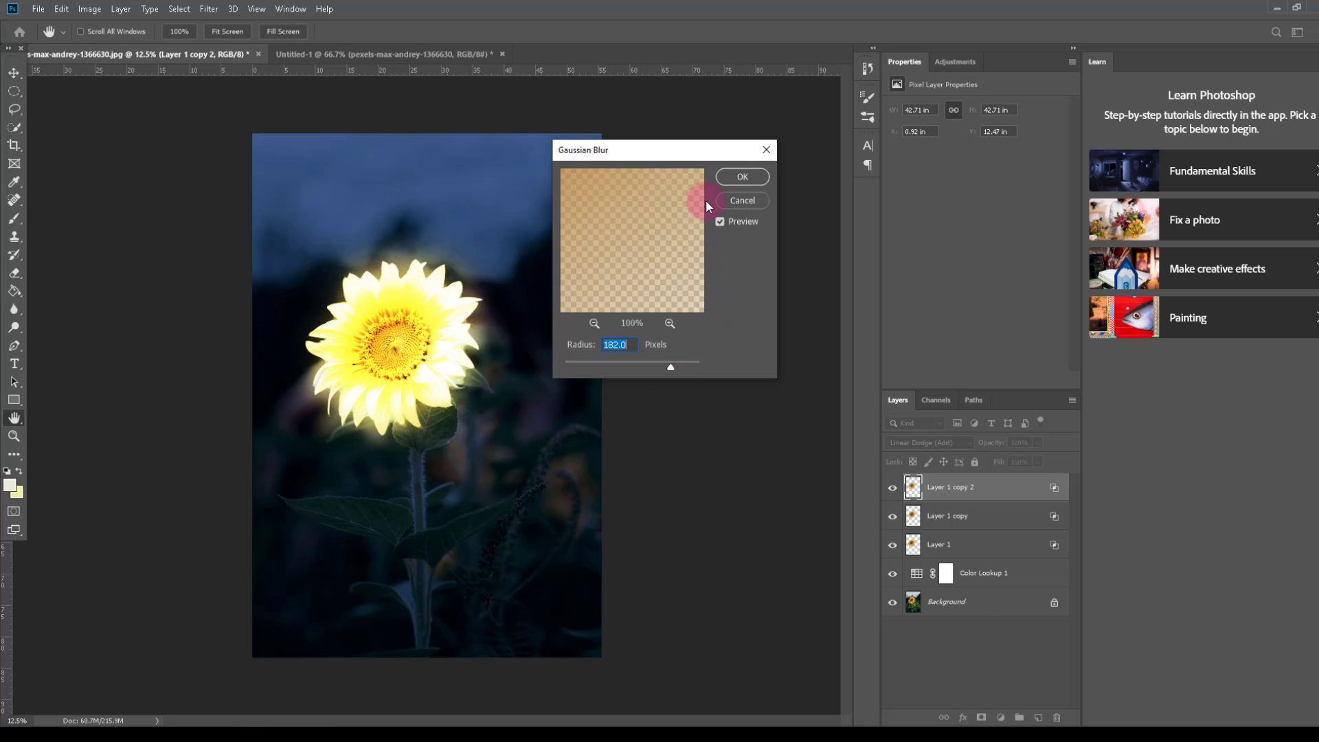
left_click(737, 177)
key("w")
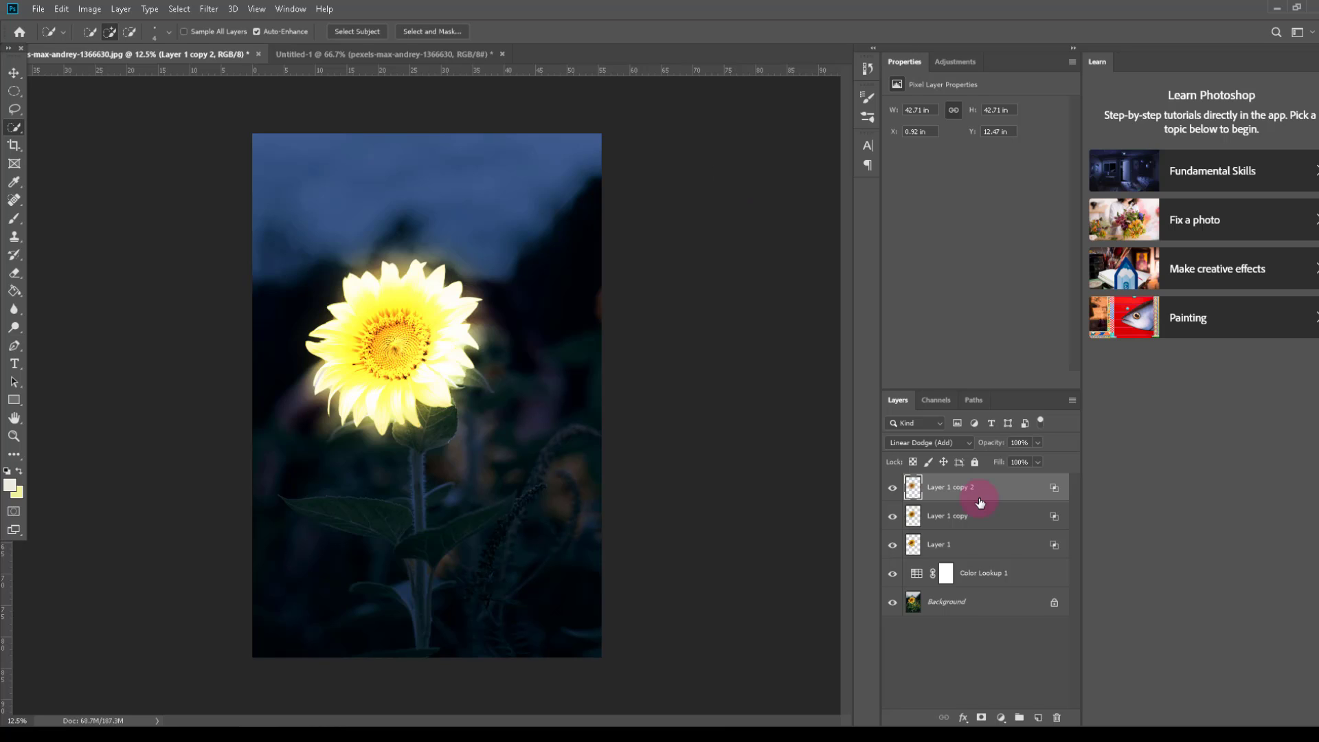
Add a new layer on top of the stack and fill it with bright yellow sampled from the flower.
left_click(1038, 717)
left_click(14, 181)
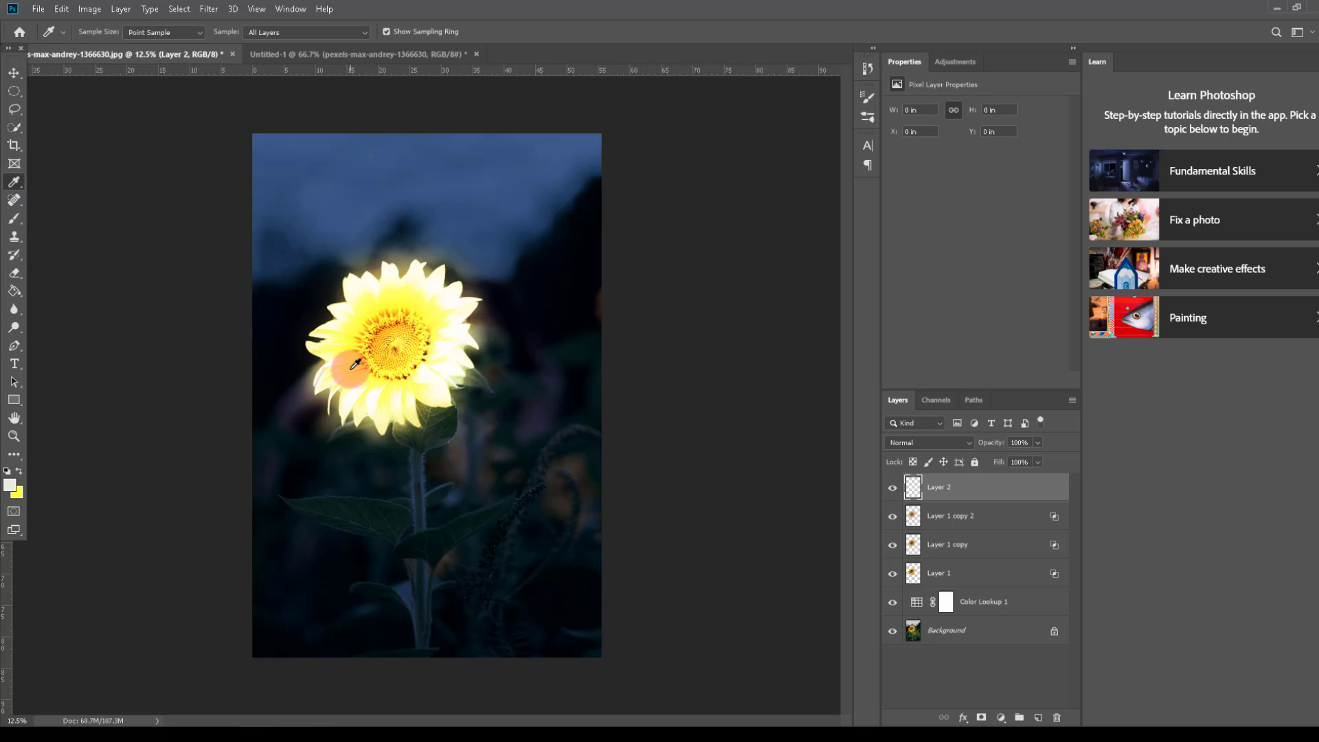
left_click(952, 499)
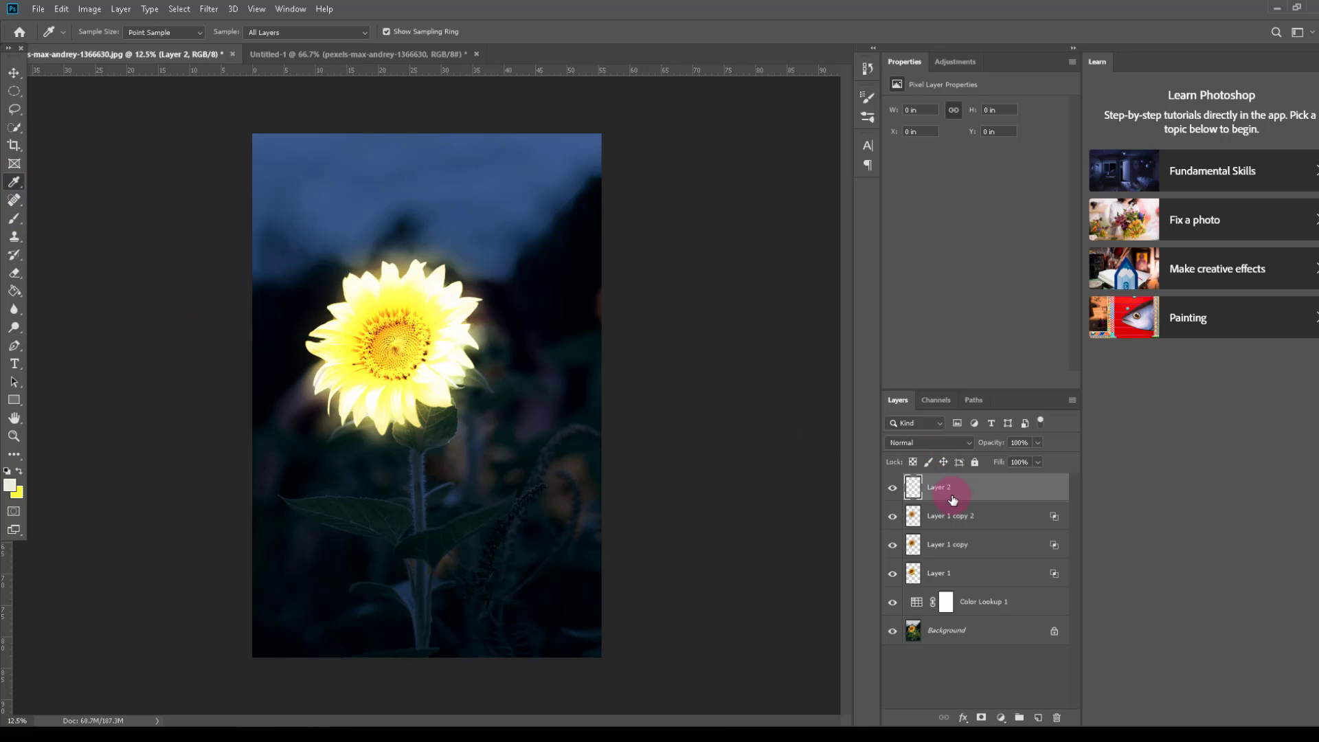
key("alt+Delete")
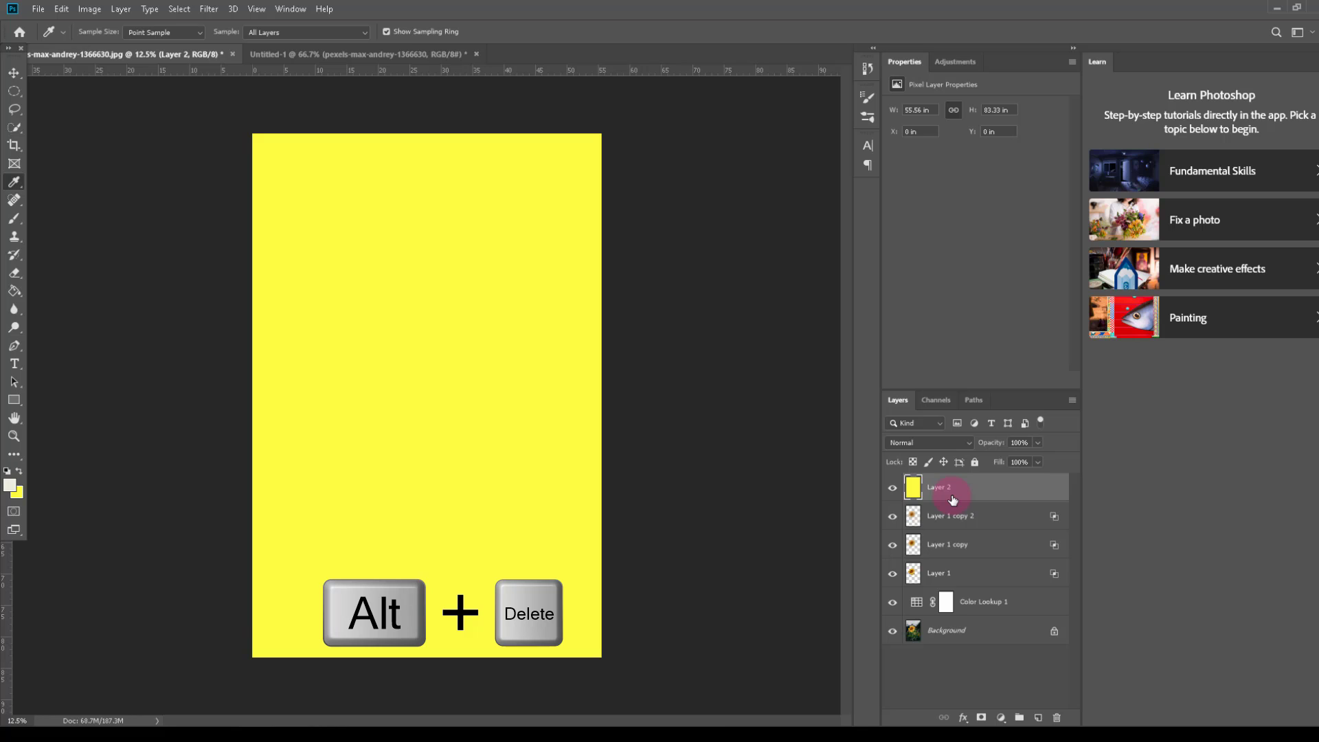
Set the yellow layer's blend mode to Overlay and give it a layer mask inverted to black.
left_click(922, 443)
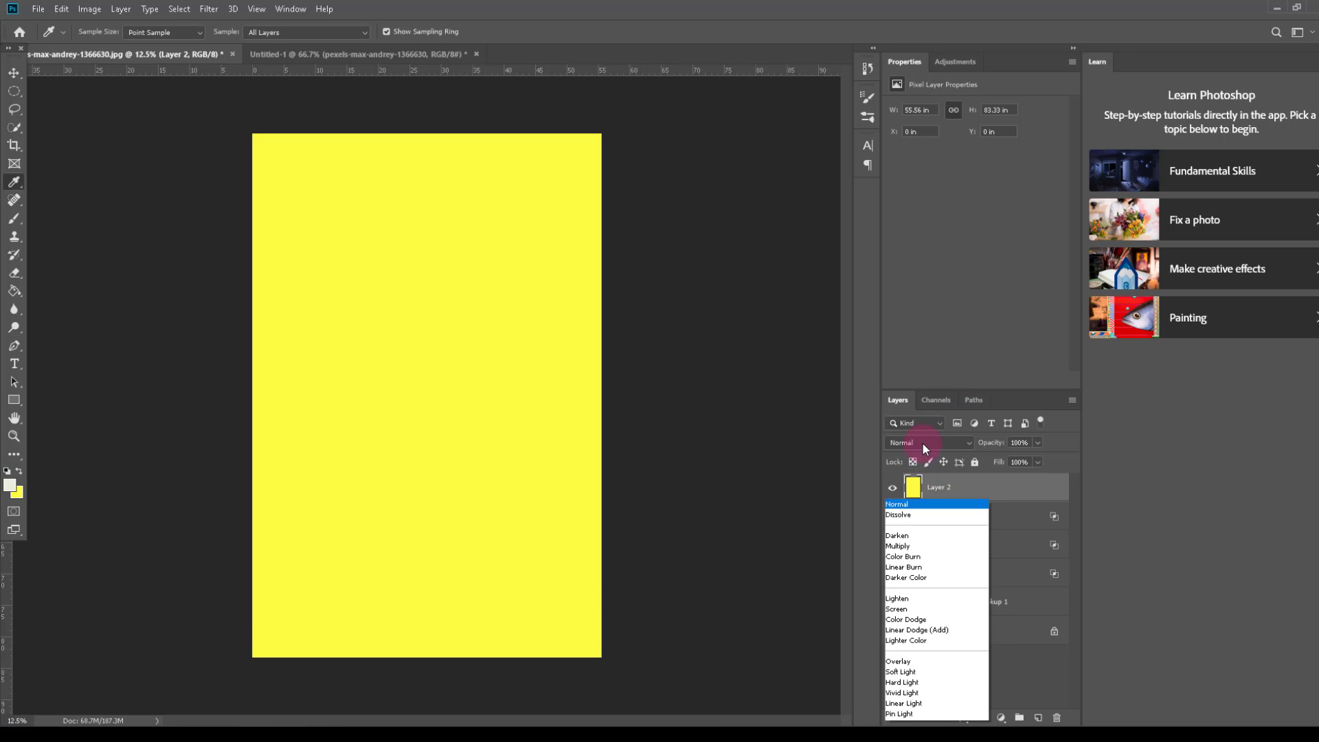
left_click(909, 548)
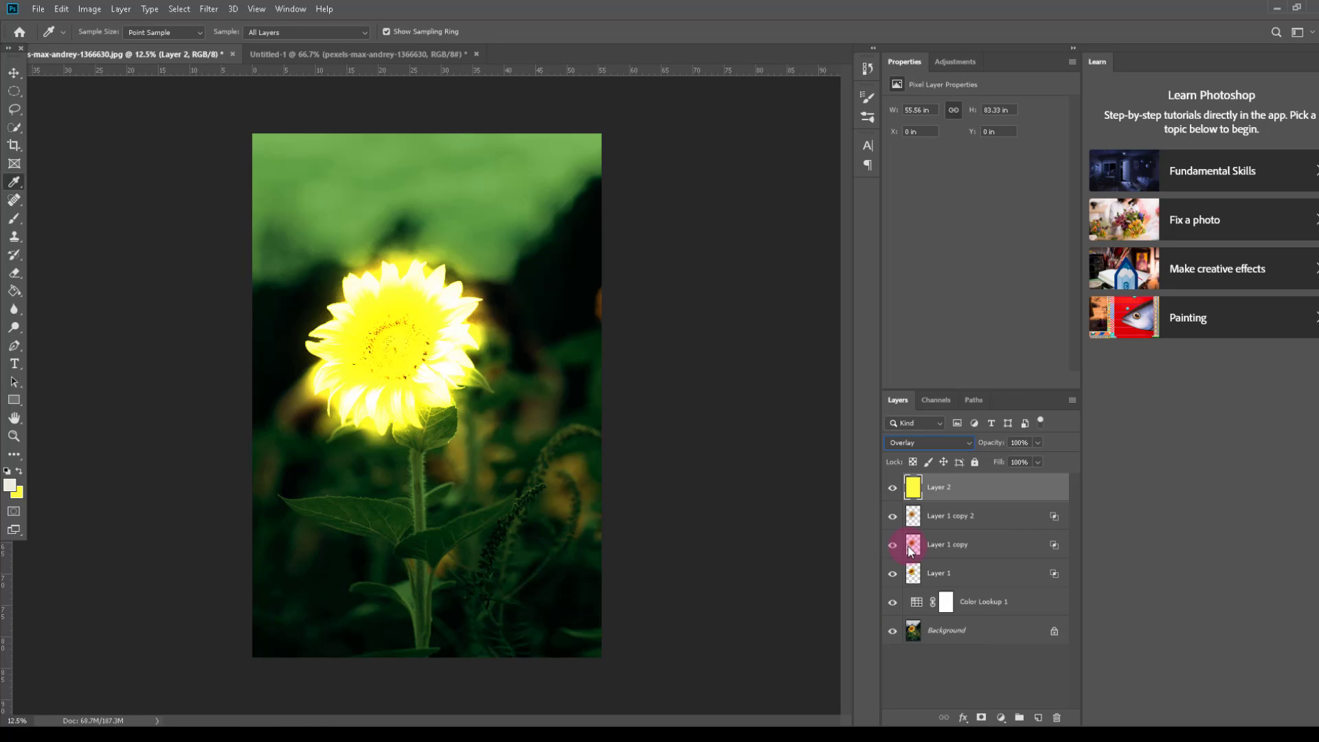
left_click(983, 719)
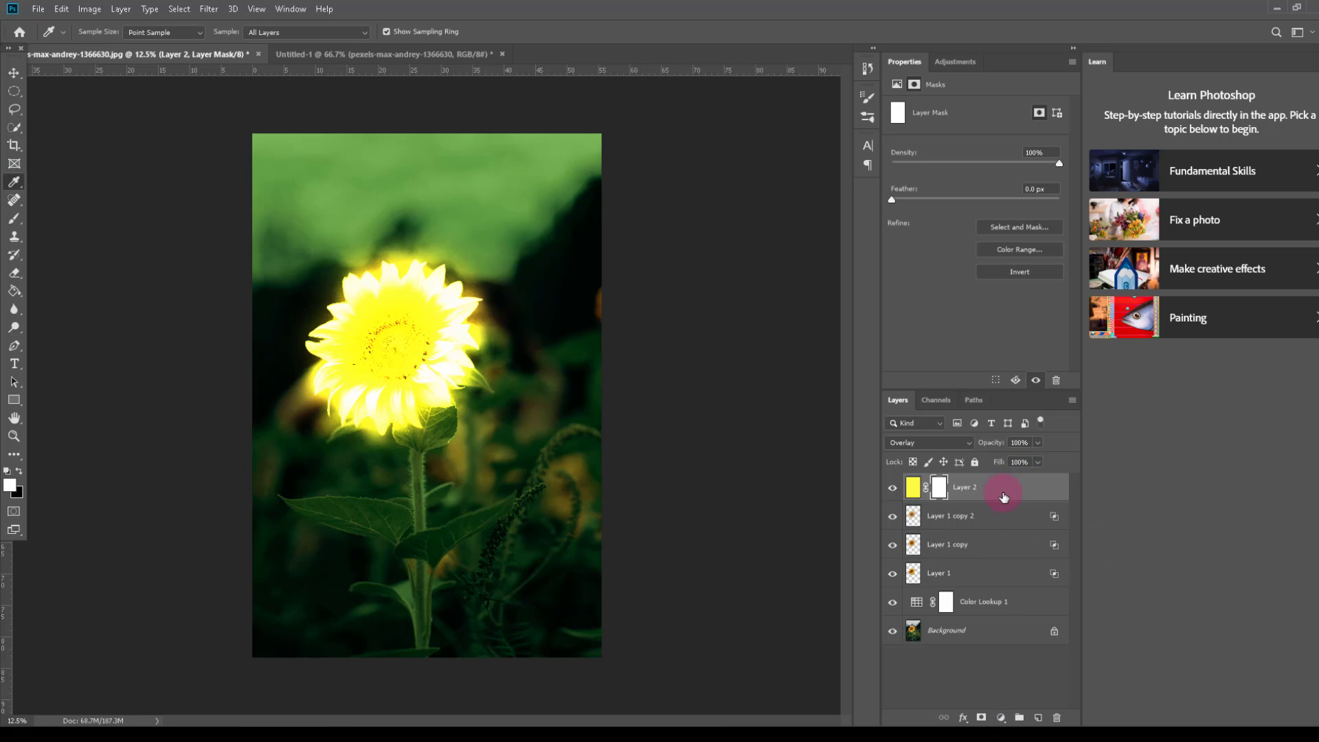
key("ctrl+i")
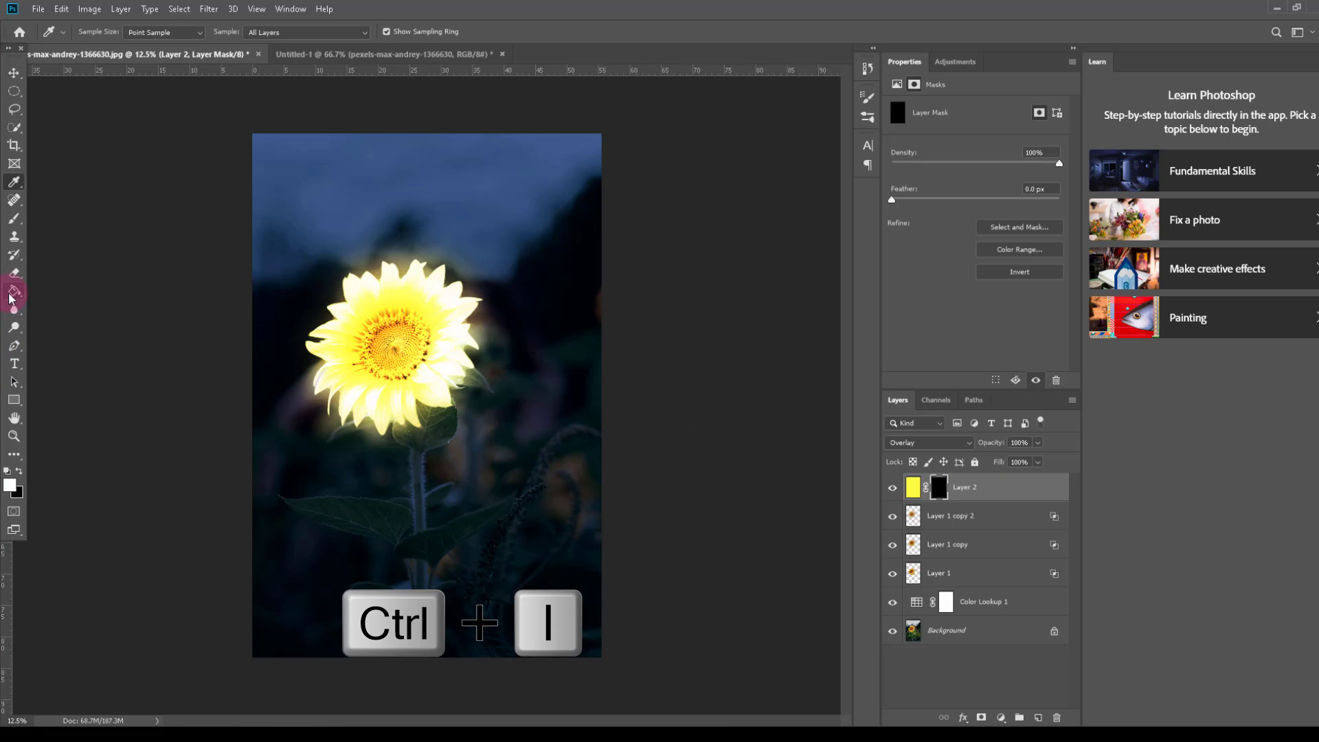
Paint white on the yellow layer's mask around the flower with a soft 448 px brush at 0% hardness.
left_click(13, 218)
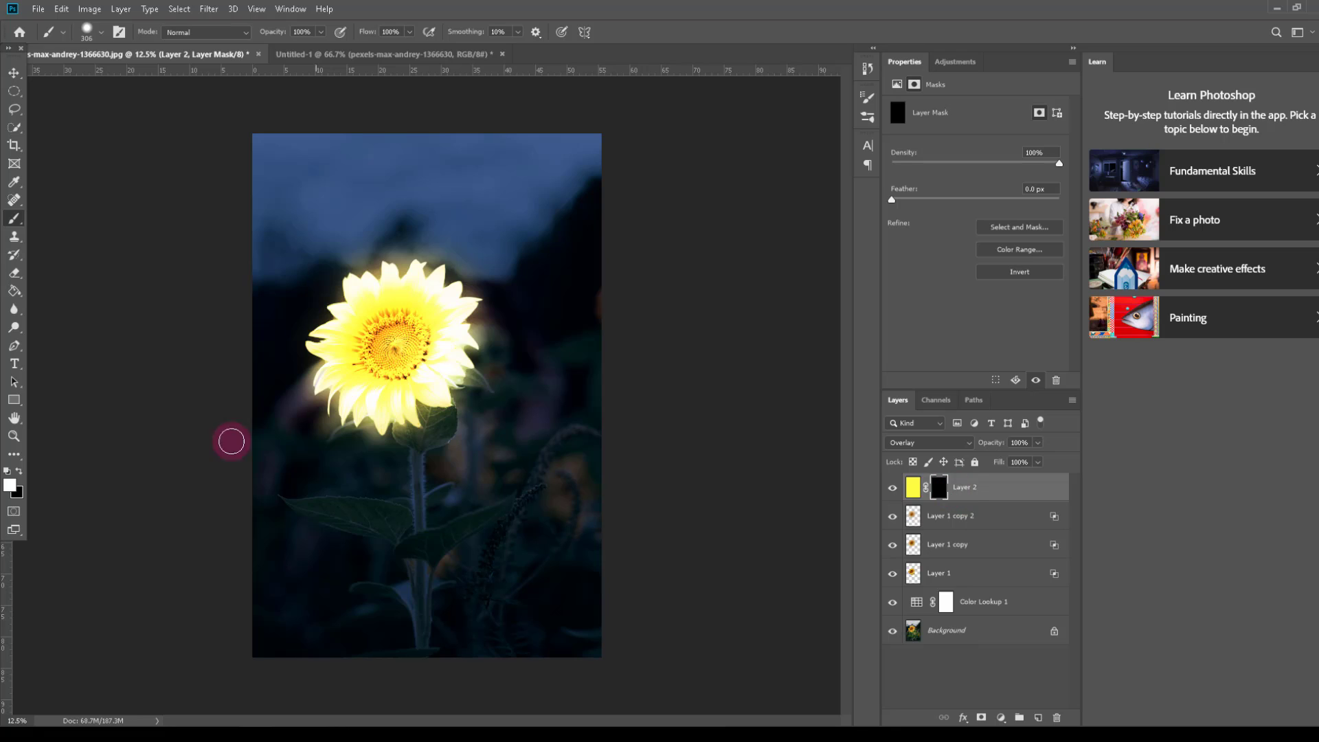
left_click(101, 33)
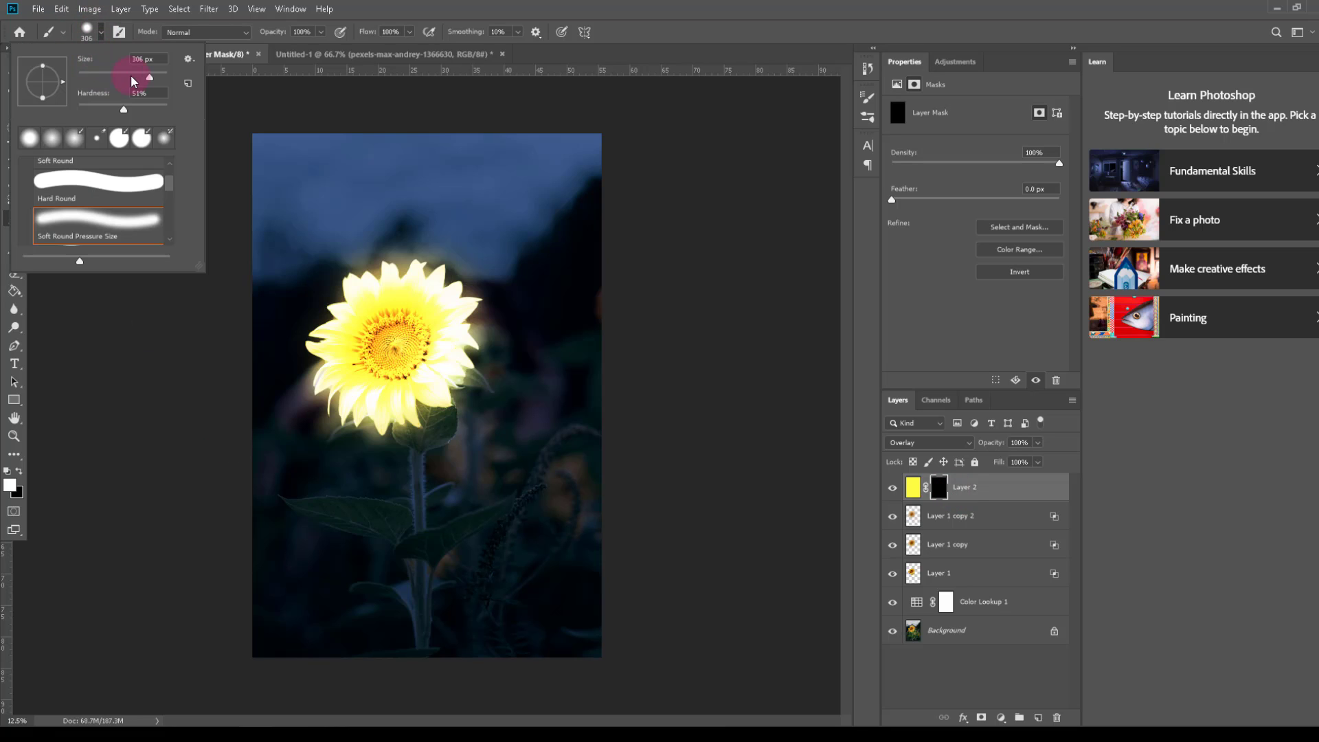
left_click_drag(150, 82, 156, 78)
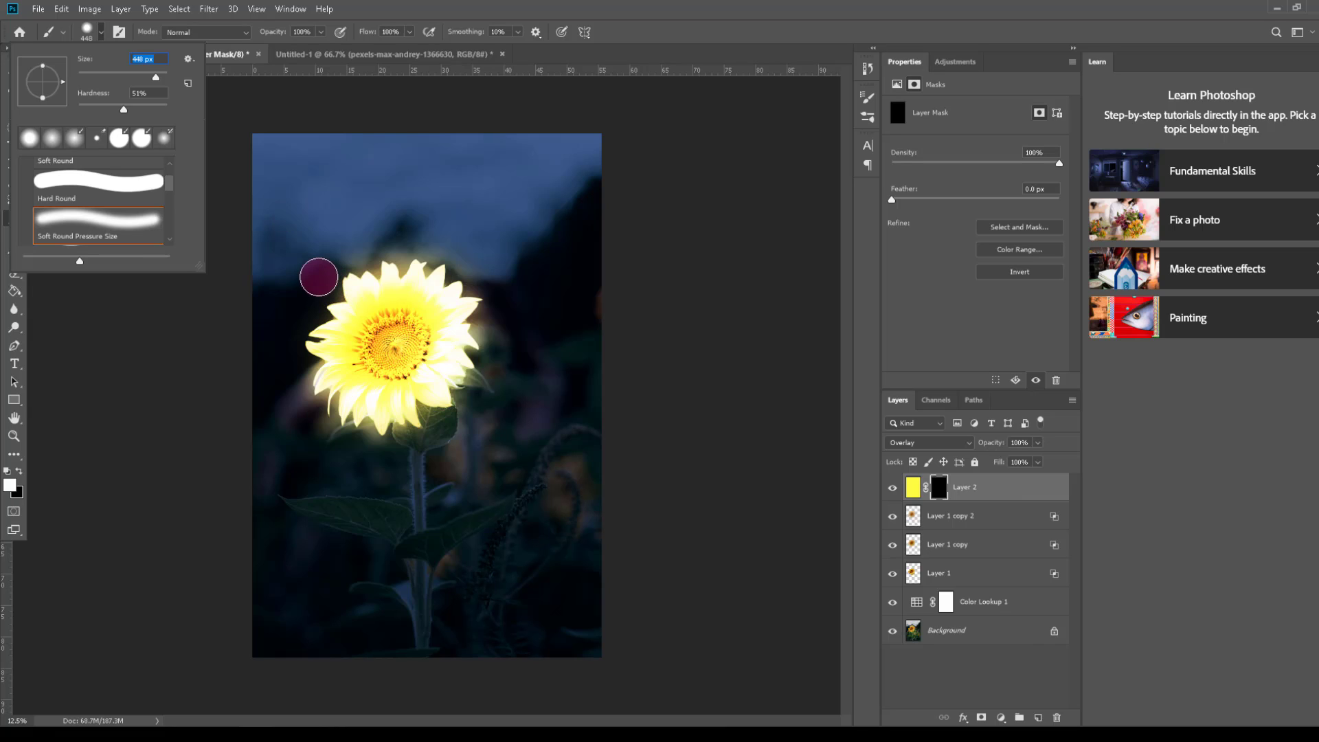
left_click_drag(123, 110, 81, 110)
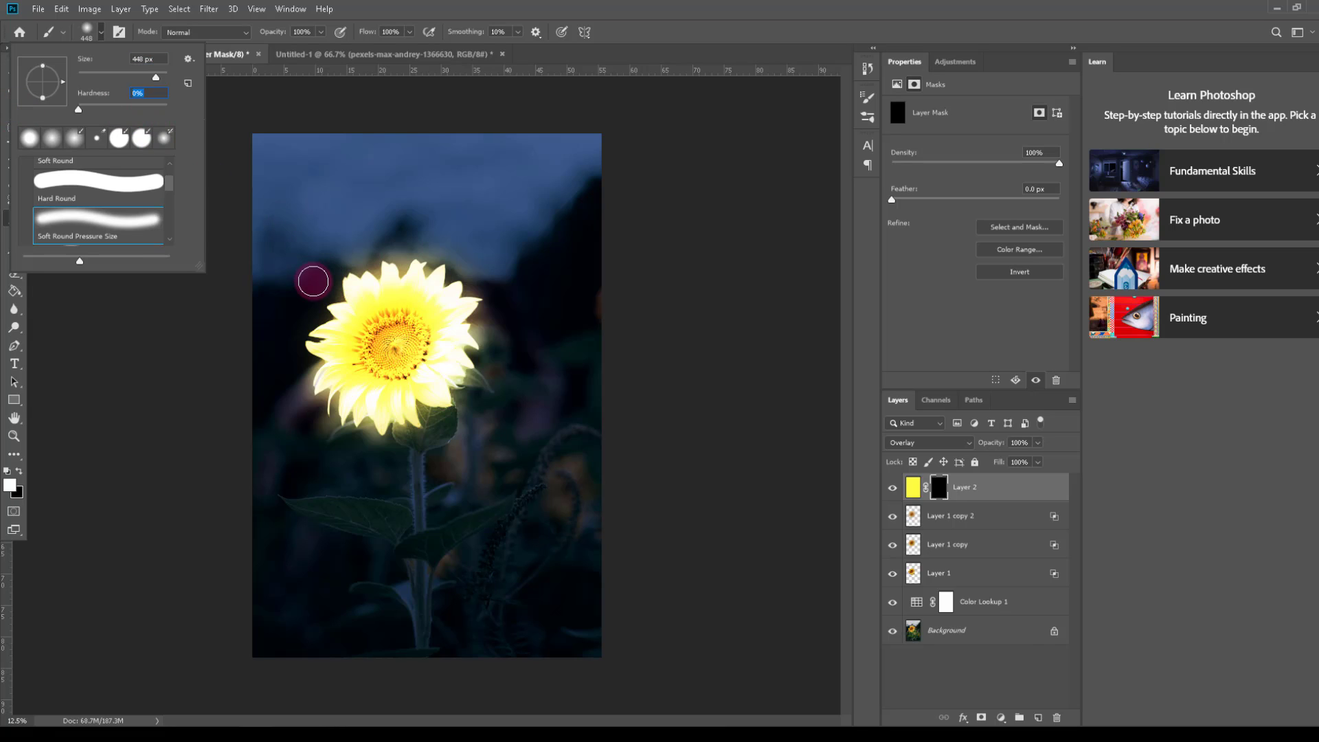
left_click_drag(311, 280, 286, 353)
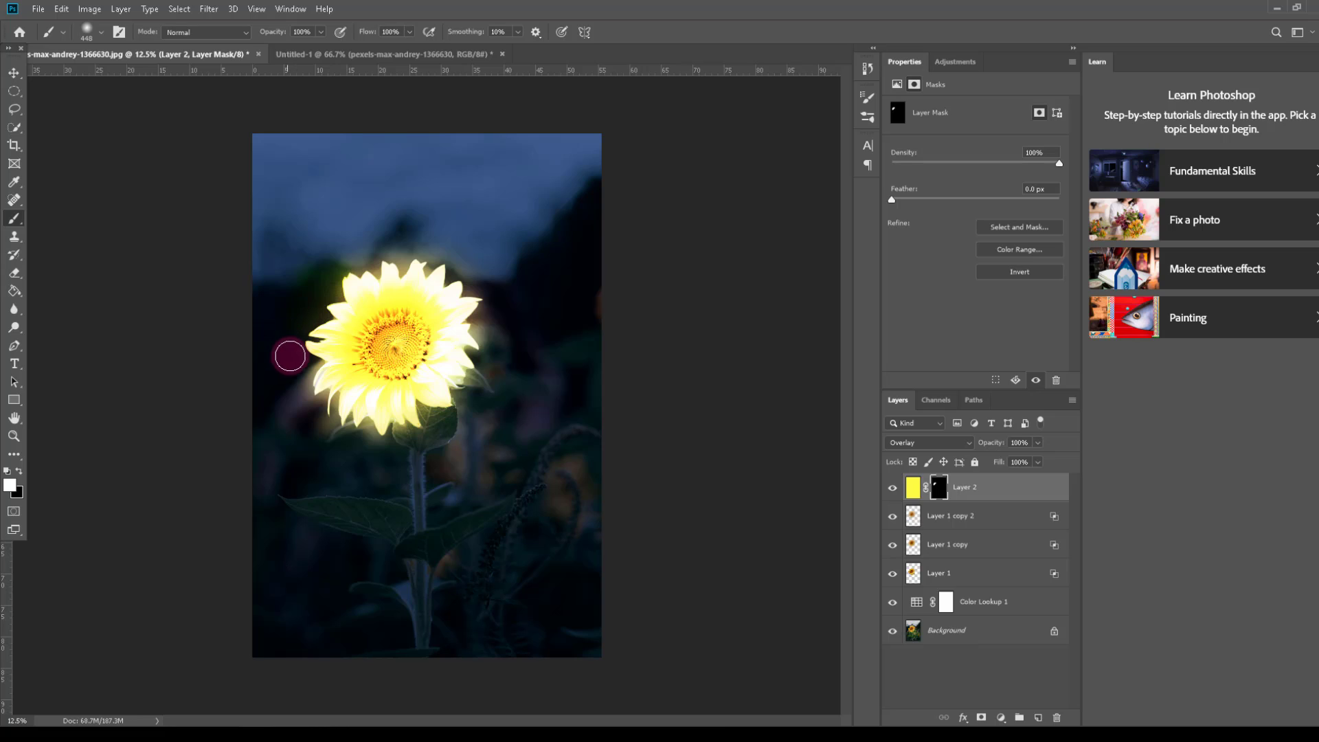
mouse_move(512, 299)
left_mouse_down()
mouse_move(514, 366)
mouse_move(497, 399)
mouse_move(417, 454)
mouse_move(309, 449)
mouse_move(300, 361)
left_mouse_up()
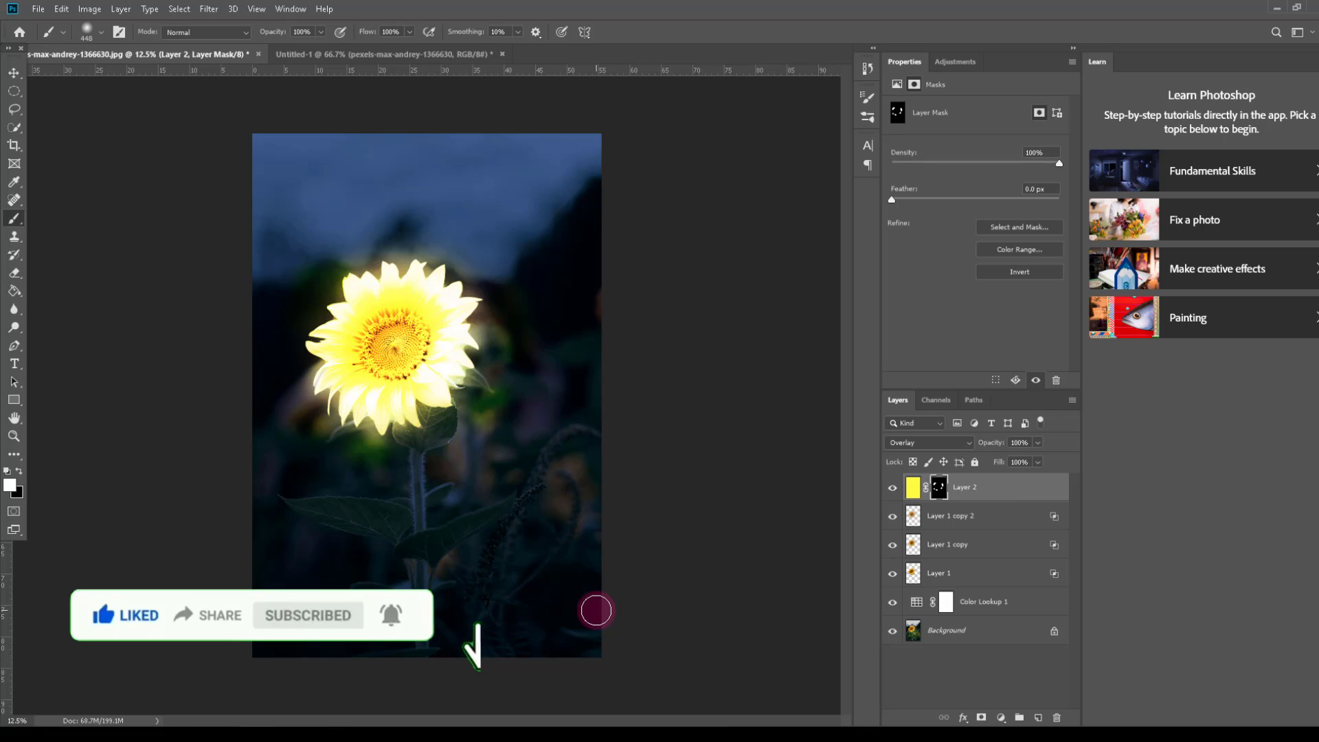
Feather the yellow layer's mask by 537.0 px.
left_click_drag(895, 202, 941, 199)
left_click_drag(949, 208, 1034, 203)
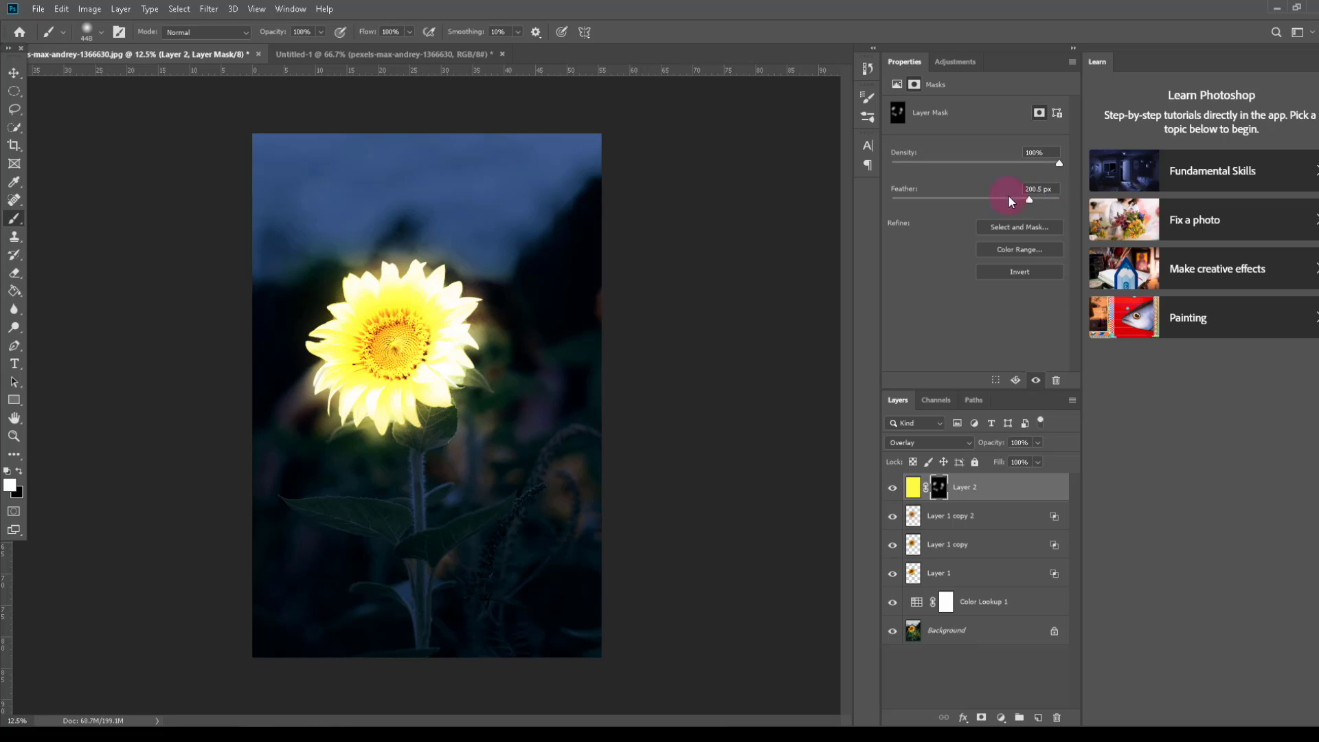
left_click_drag(1027, 199, 1041, 201)
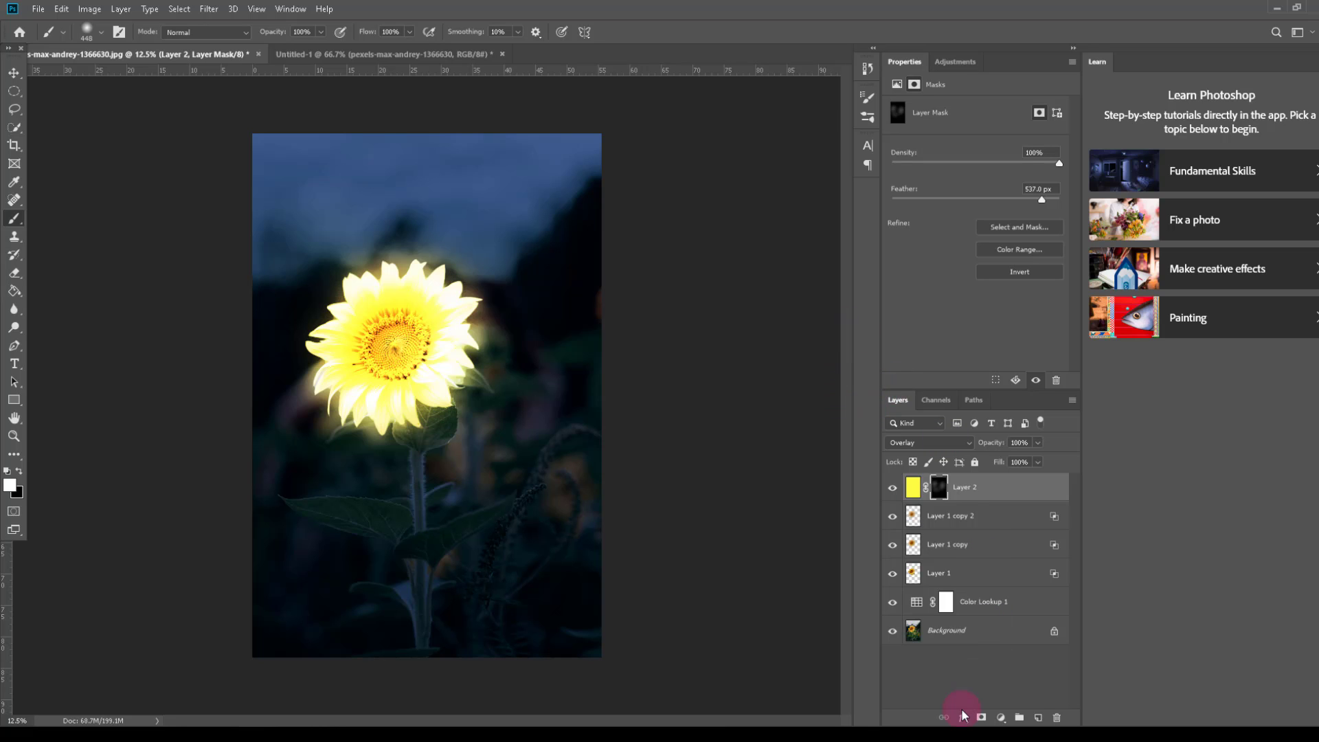
Add a Levels adjustment layer on top of the stack and place a duplicate of the yellow Layer 2 above it.
left_click(1001, 717)
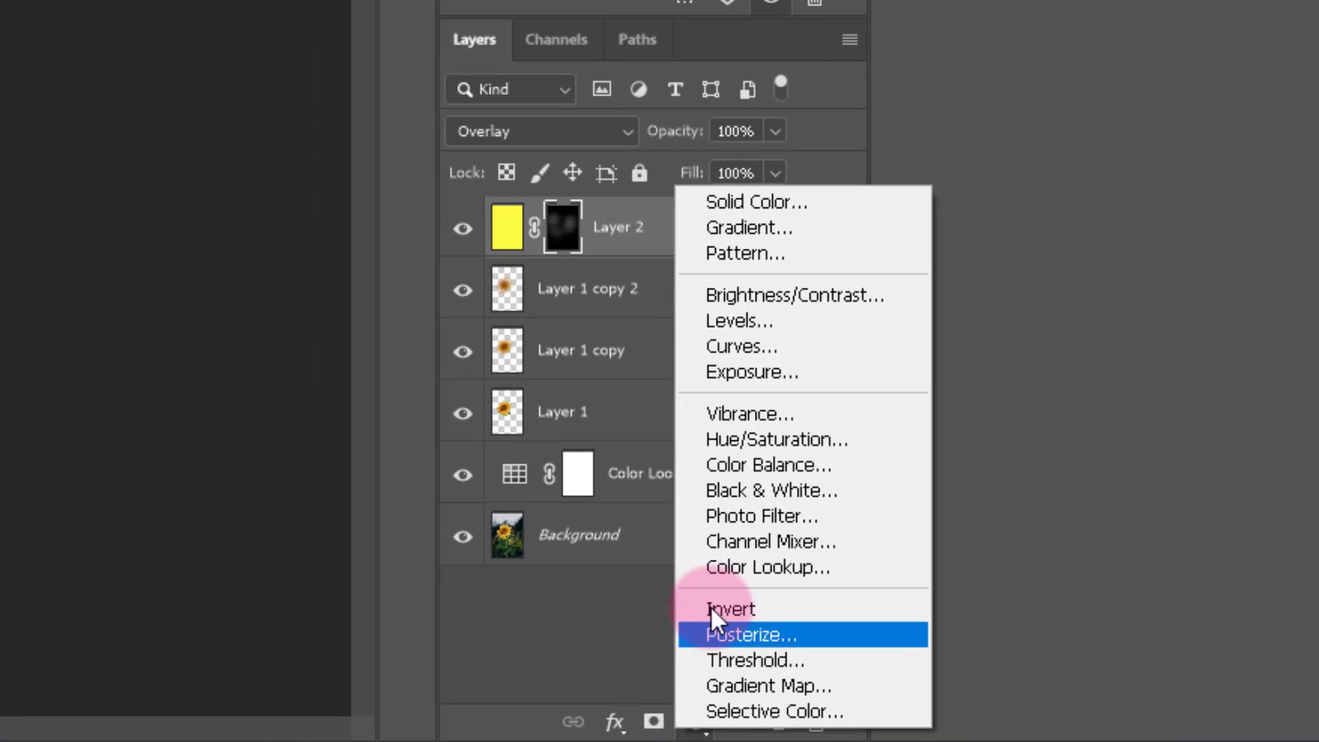
left_click(761, 314)
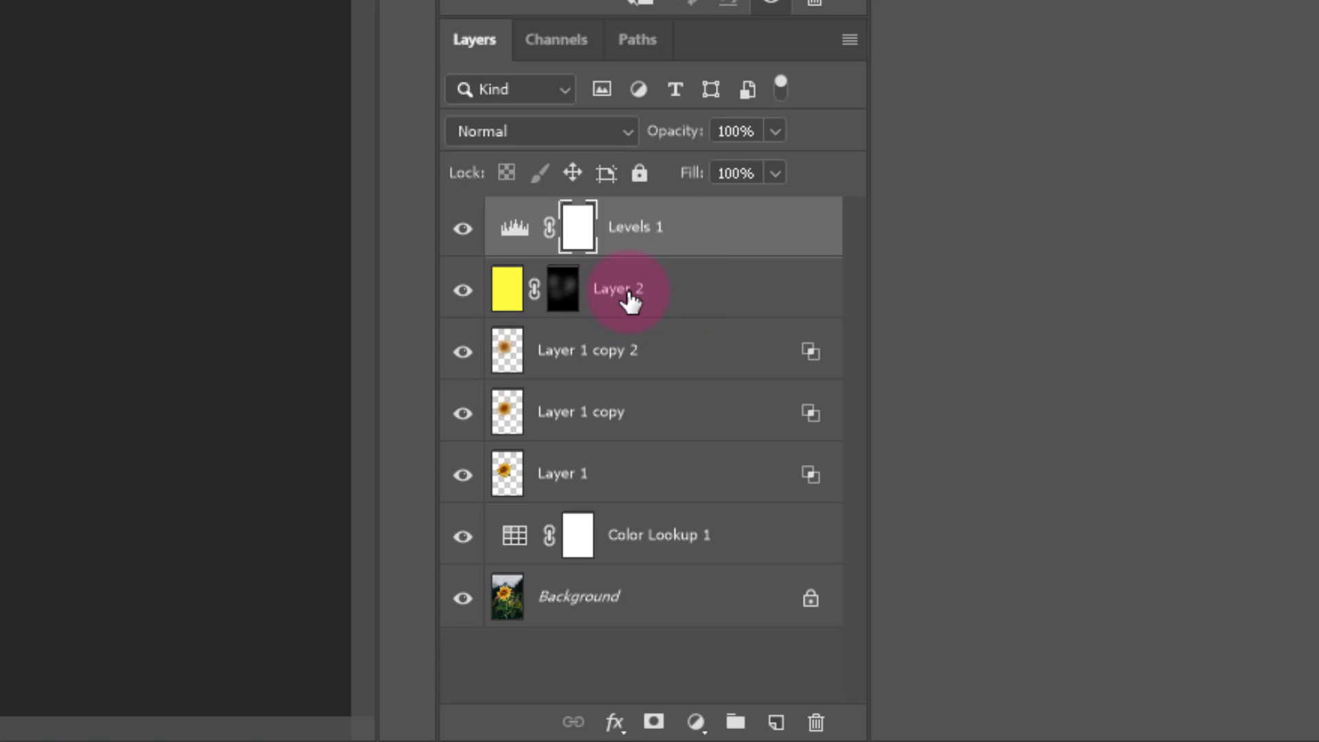
left_click_drag(627, 298, 622, 224)
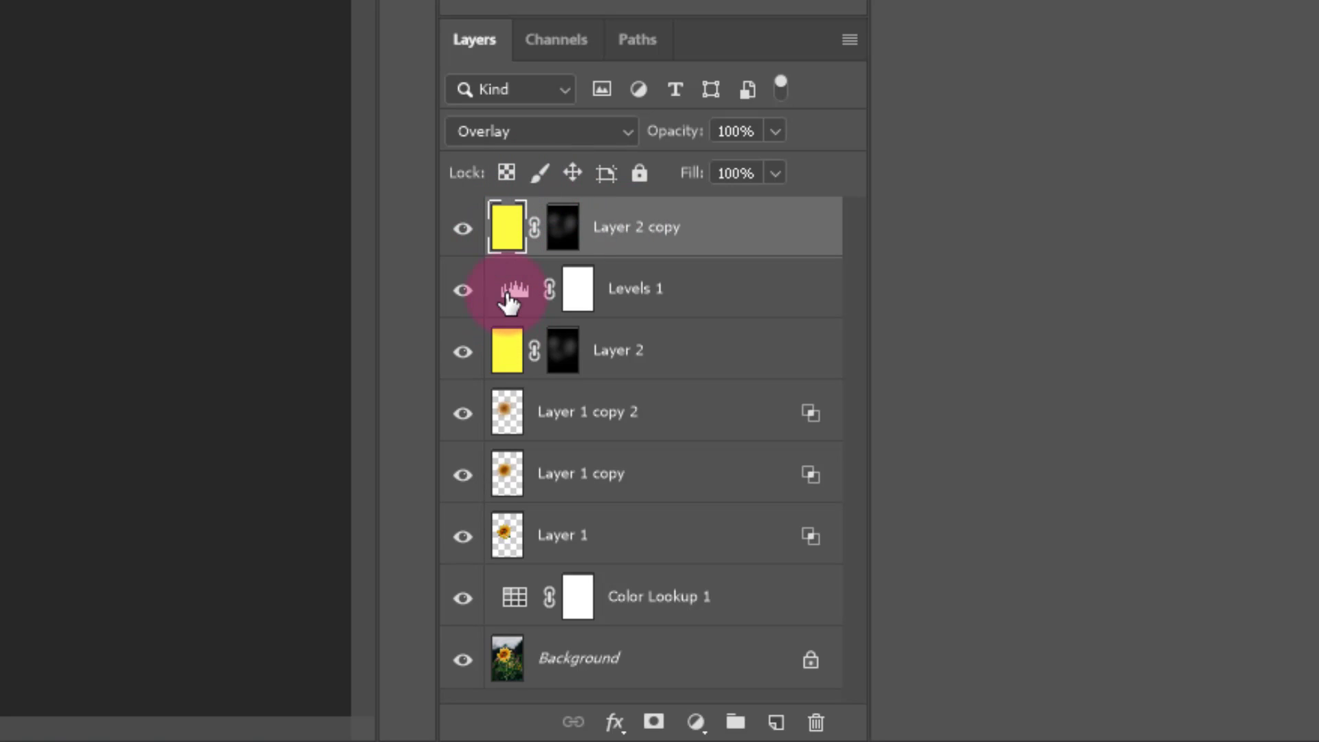
left_click_drag(570, 225, 563, 289)
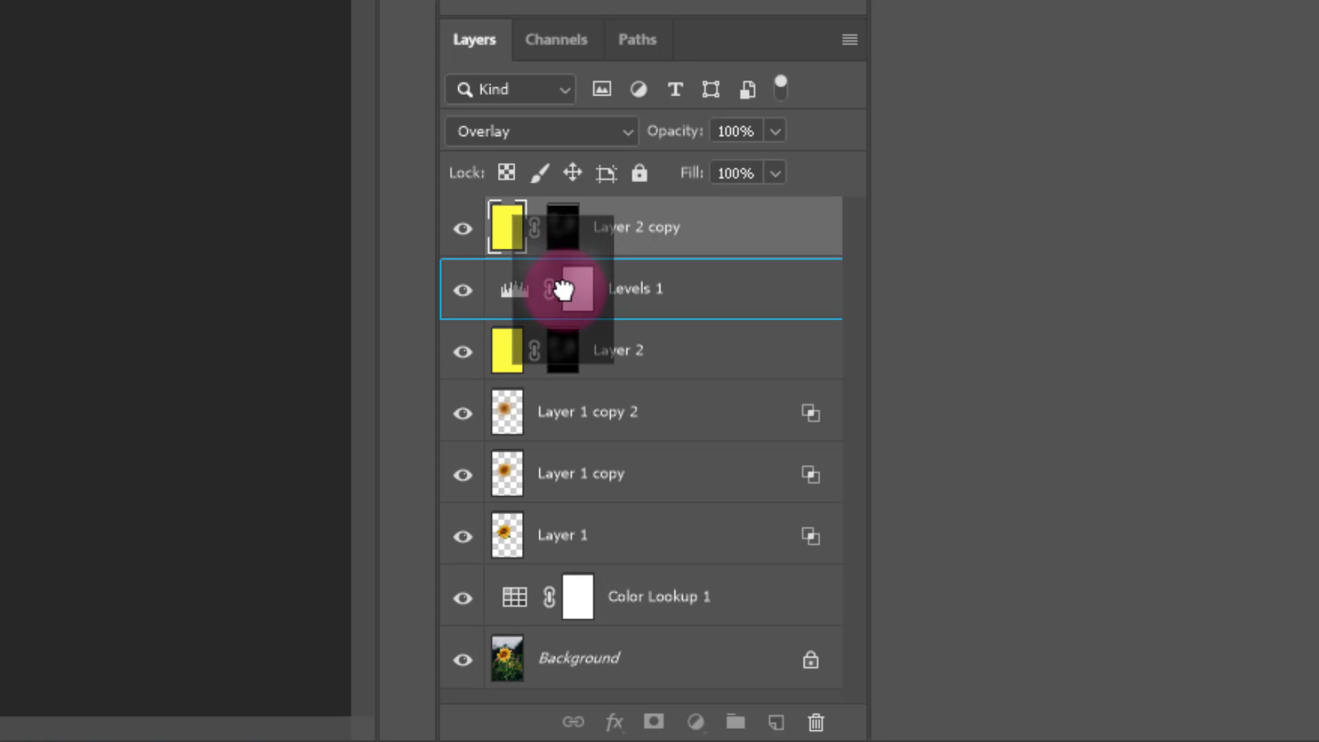
left_click_drag(563, 289, 595, 278)
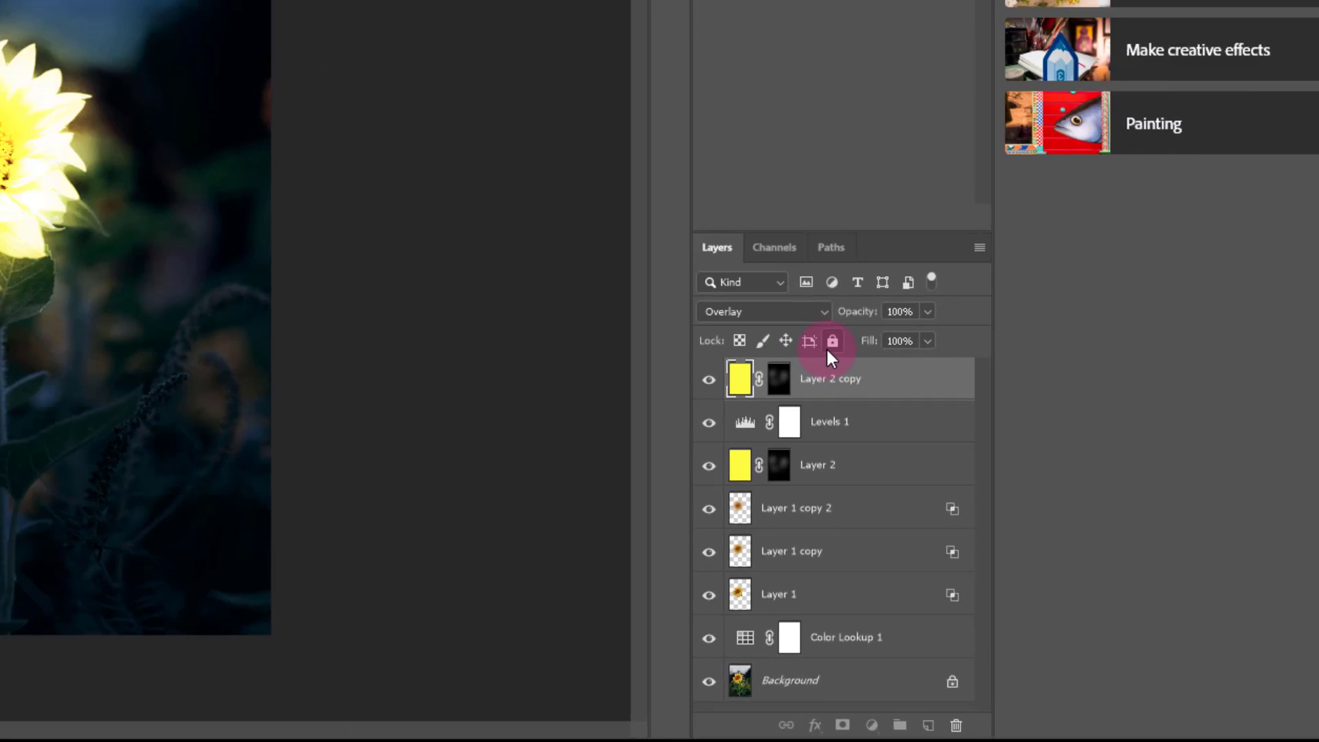
key("ctrl+z")
left_click_drag(970, 521, 967, 496)
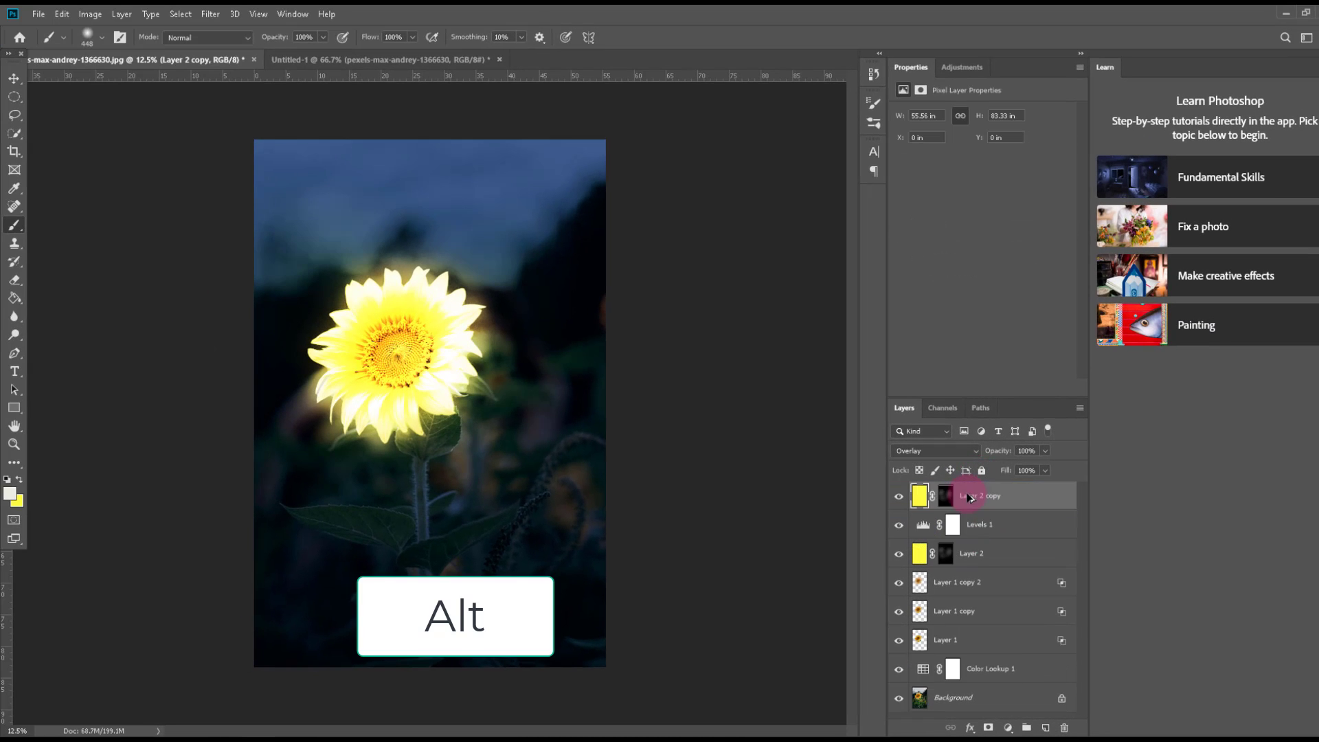
Set the midtone input of the Levels adjustment layer to 0.93.
left_click(923, 529)
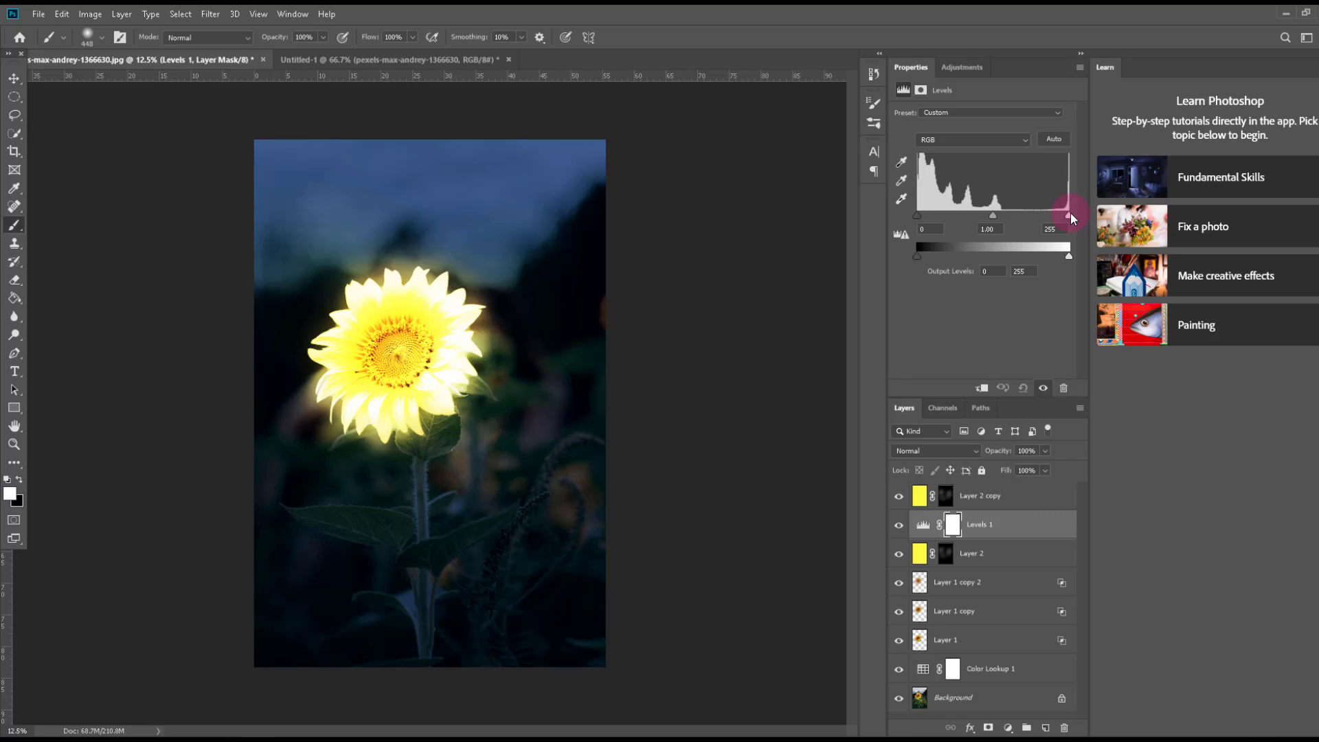
left_click_drag(1069, 215, 996, 215)
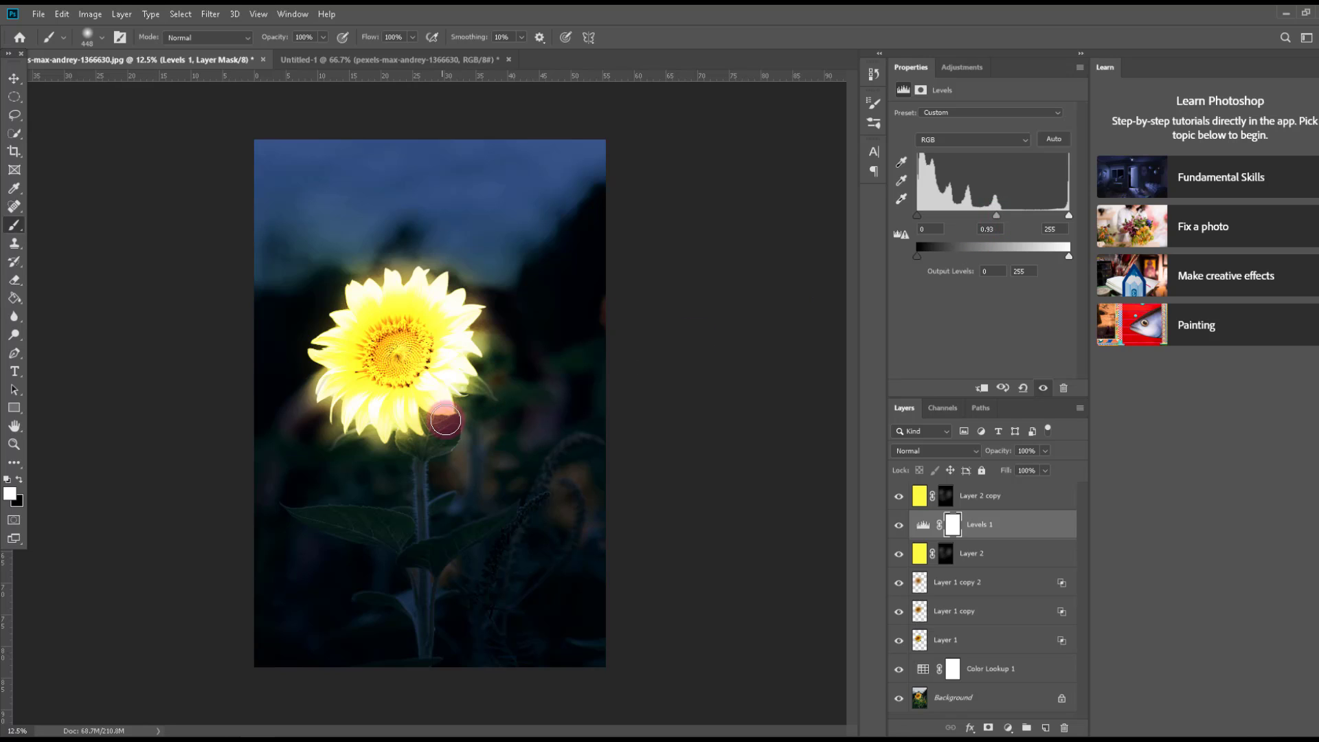